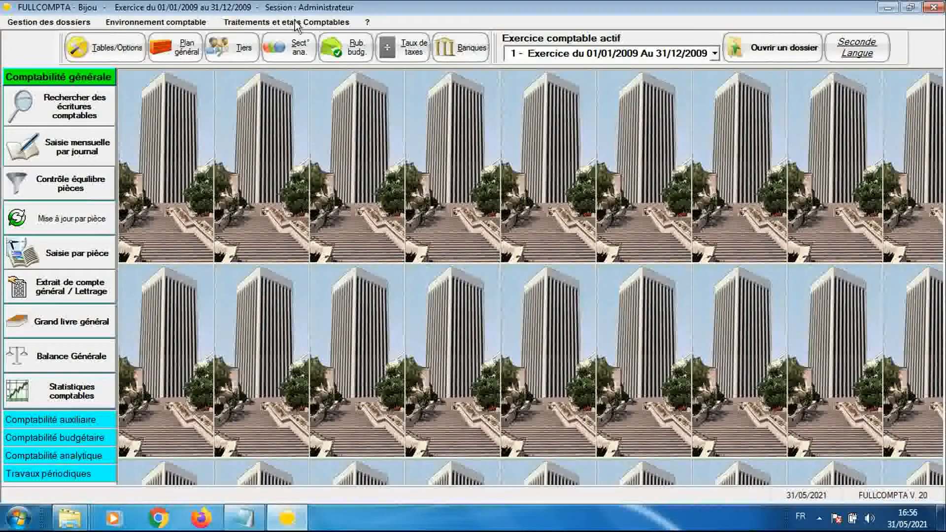
Step: Open the general statement Statistiques Comptes/Période and look through its full account list
{"action": "left_click", "coordinate": [294, 22]}
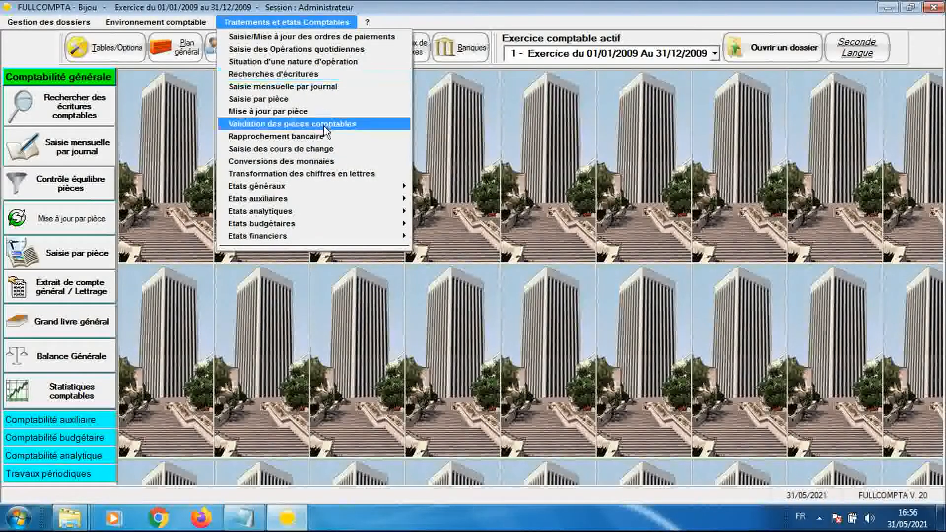
{"action": "mouse_move", "coordinate": [353, 190]}
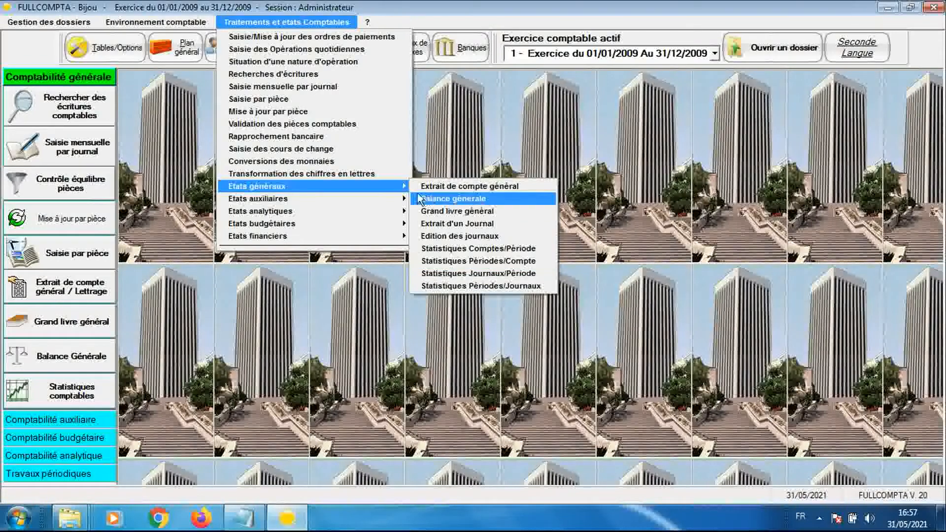
{"action": "mouse_move", "coordinate": [401, 199]}
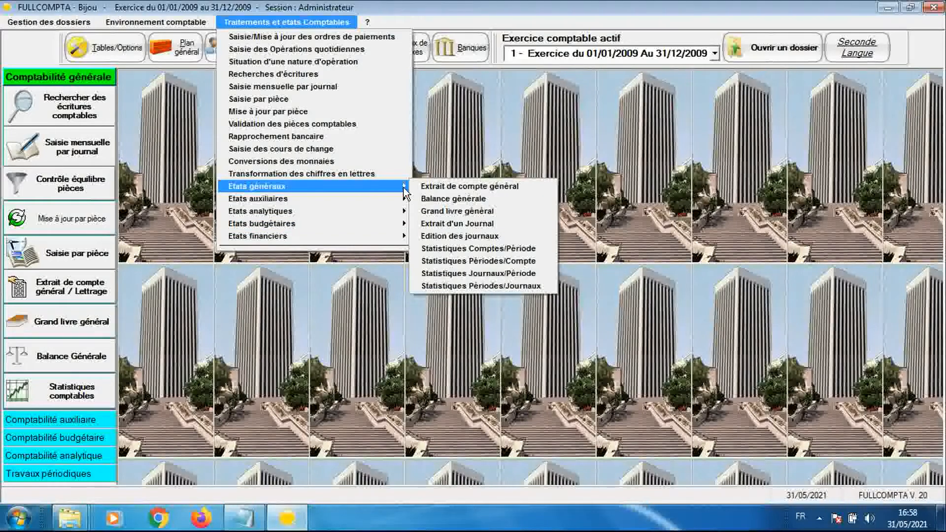
{"action": "left_click", "coordinate": [469, 249]}
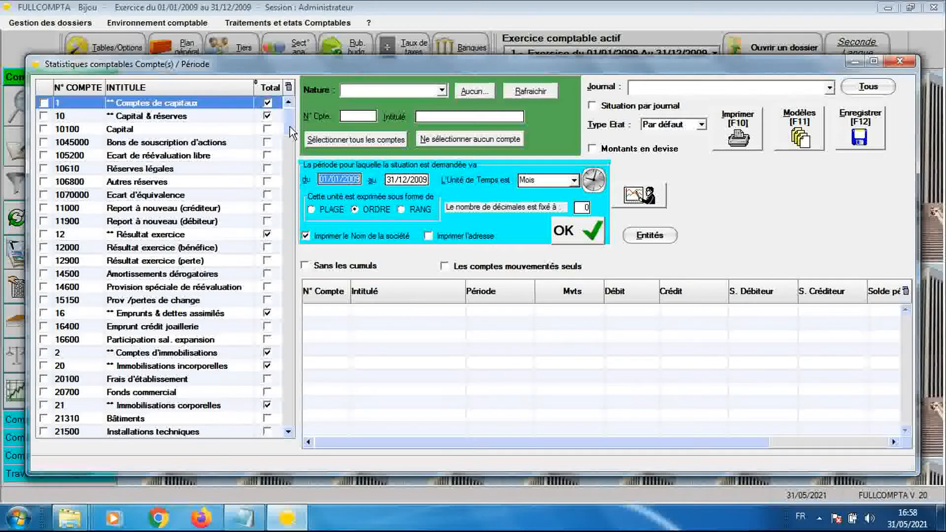
{"action": "mouse_move", "coordinate": [290, 127]}
{"action": "left_mouse_down"}
{"action": "mouse_move", "coordinate": [291, 433]}
{"action": "mouse_move", "coordinate": [286, 119]}
{"action": "left_mouse_up"}
{"action": "left_click_drag", "start_coordinate": [289, 129], "coordinate": [285, 454]}
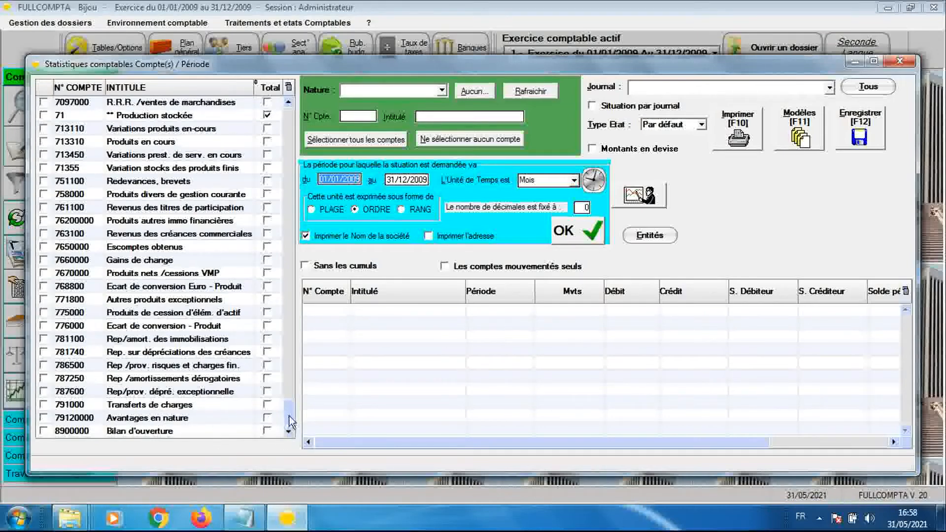
{"action": "left_click_drag", "start_coordinate": [289, 416], "coordinate": [291, 124]}
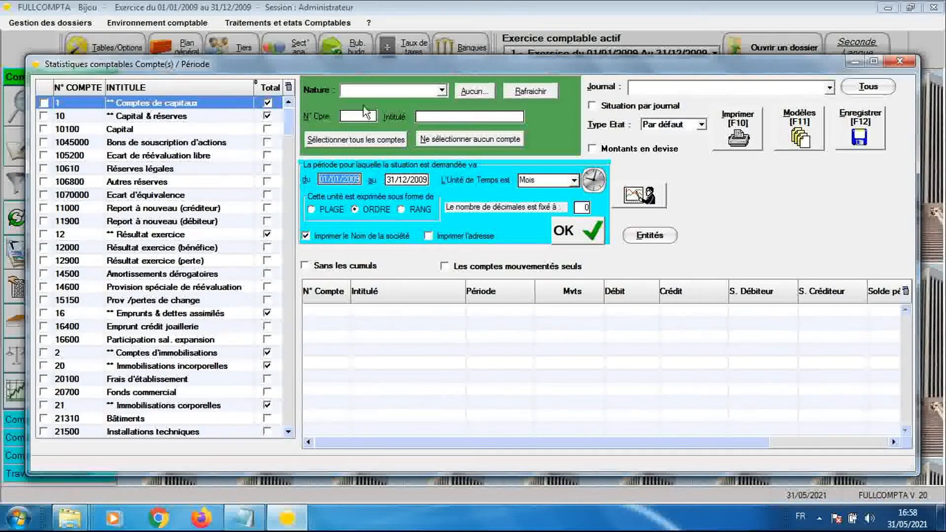
Step: Filter the account list by nature, trying Client, Fournisseur, Salarié and Banque in turn
{"action": "left_click", "coordinate": [442, 92]}
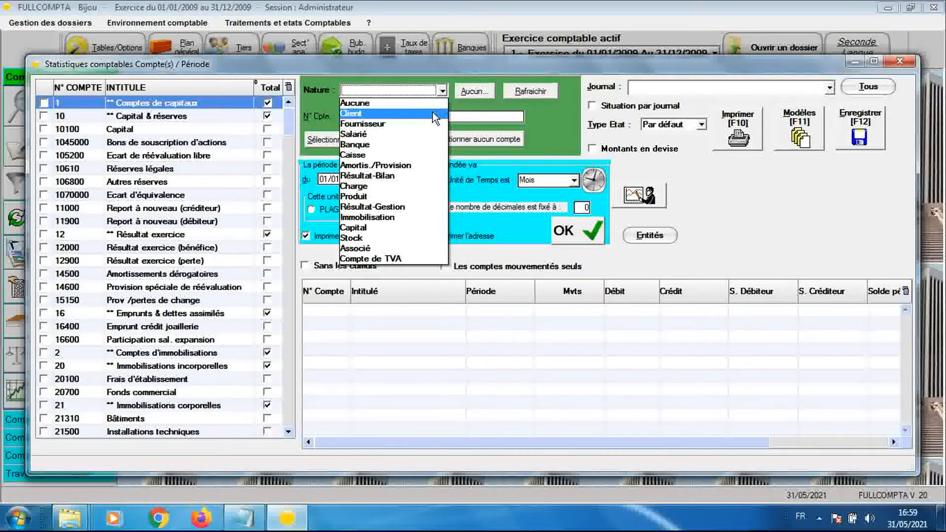
{"action": "left_click", "coordinate": [435, 114]}
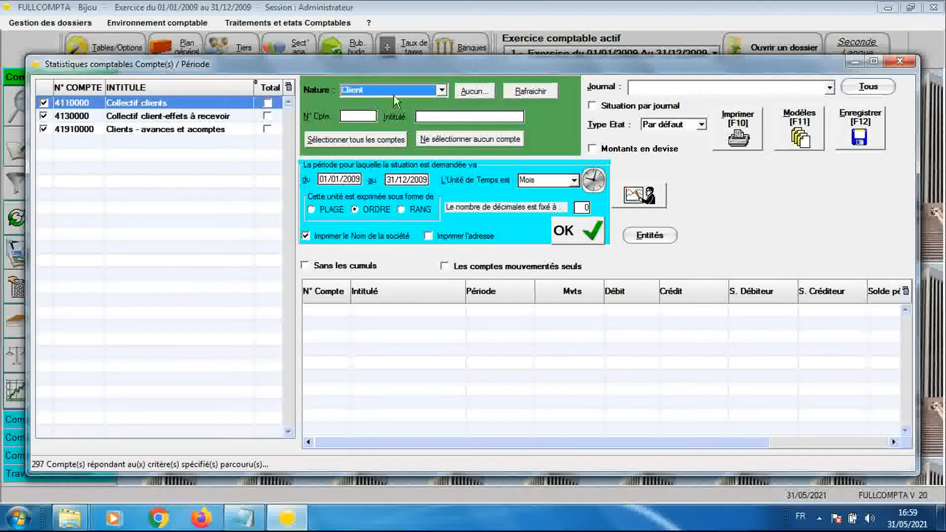
{"action": "left_click", "coordinate": [421, 92]}
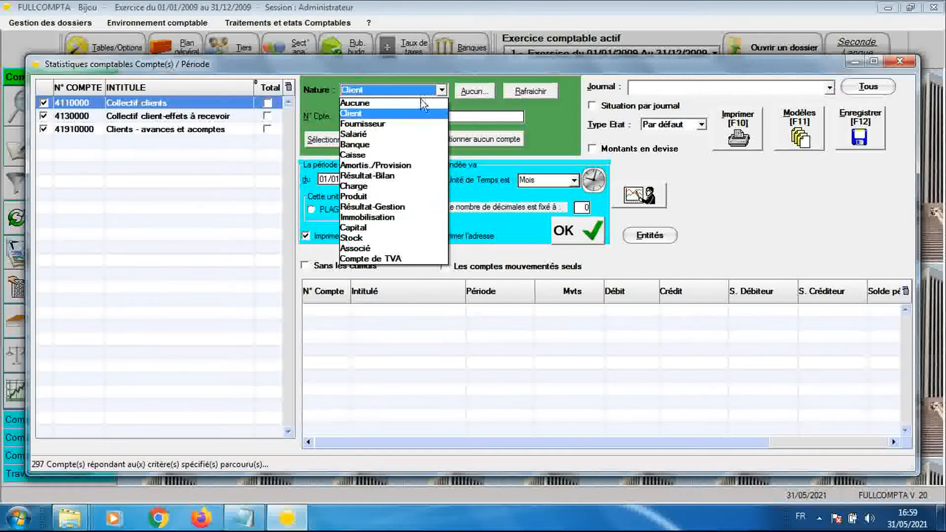
{"action": "left_click", "coordinate": [416, 123]}
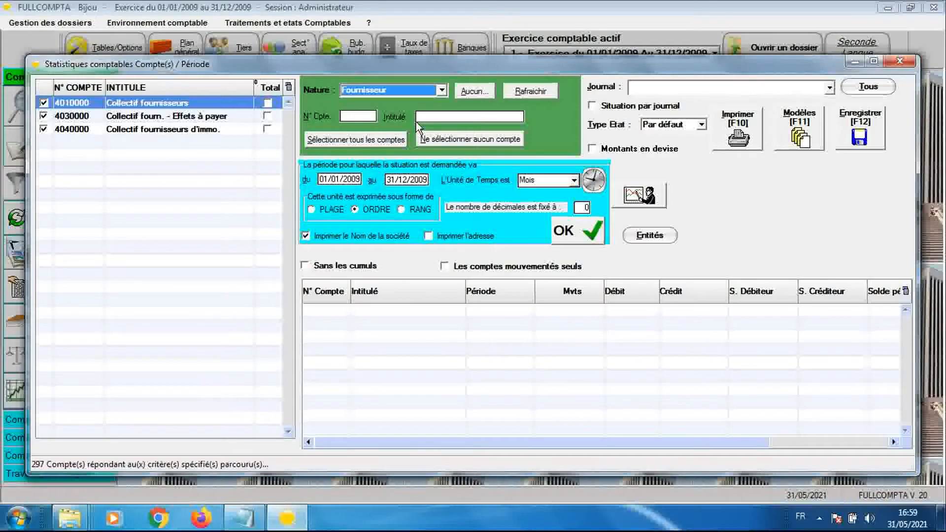
{"action": "left_click", "coordinate": [409, 86]}
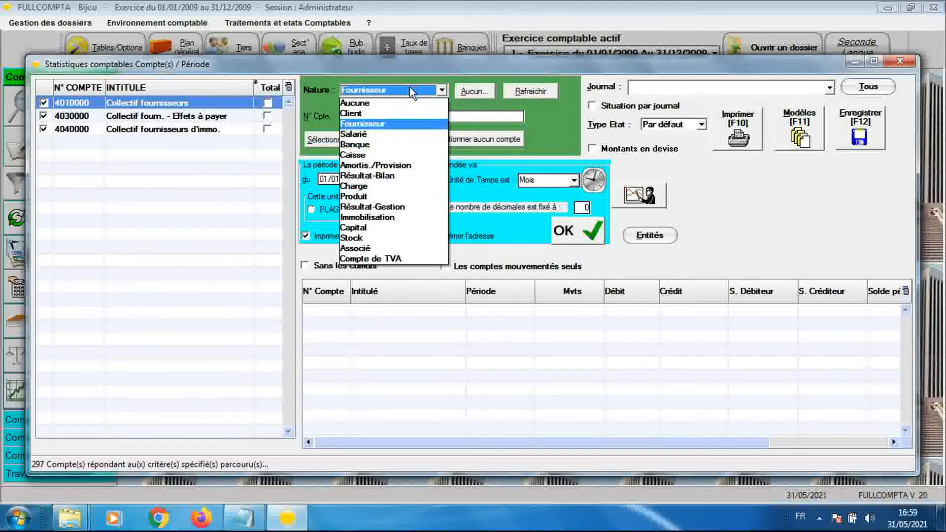
{"action": "left_click", "coordinate": [402, 136]}
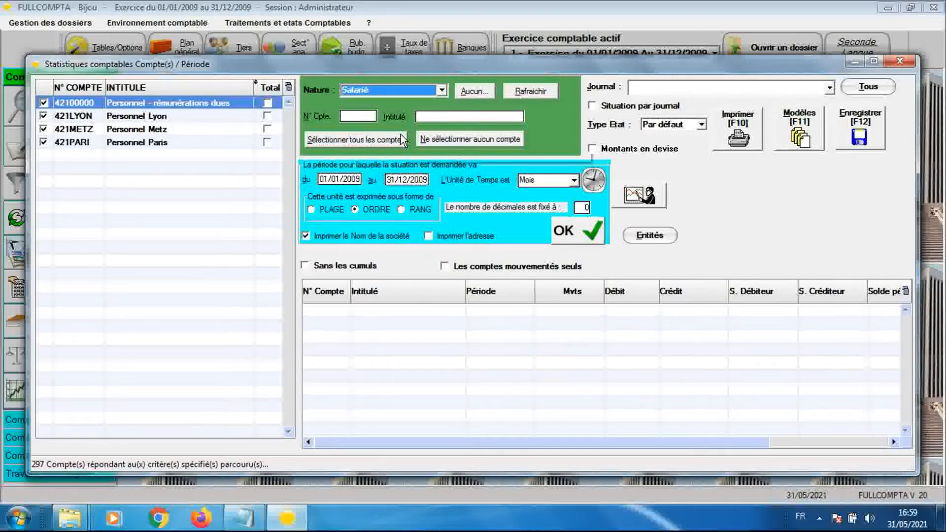
{"action": "left_click", "coordinate": [394, 90]}
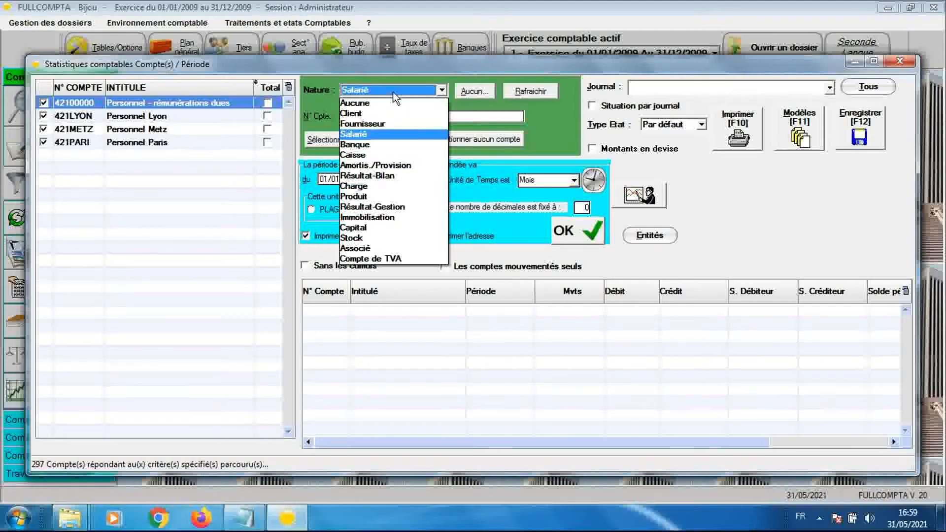
{"action": "left_click", "coordinate": [388, 143]}
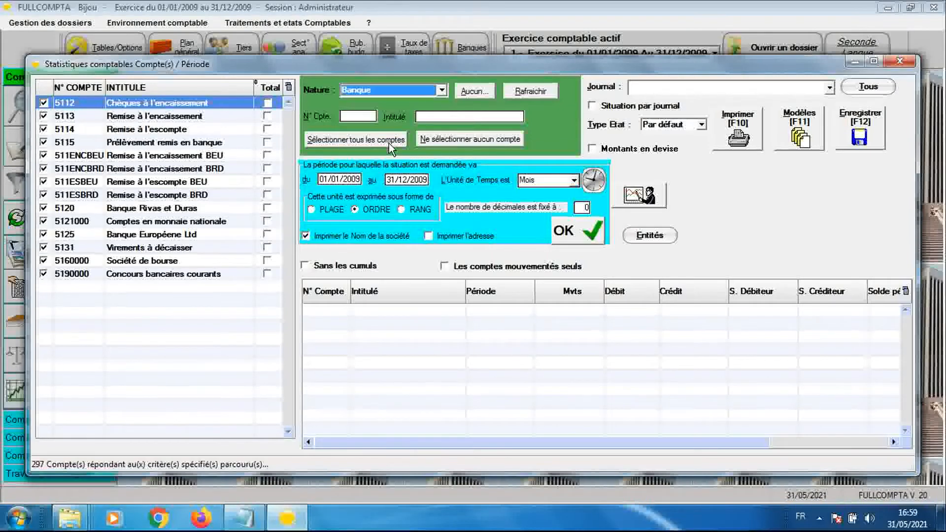
Step: Filter the account list by the natures Charge and Produit, and clear the nature filter
{"action": "left_click", "coordinate": [387, 91]}
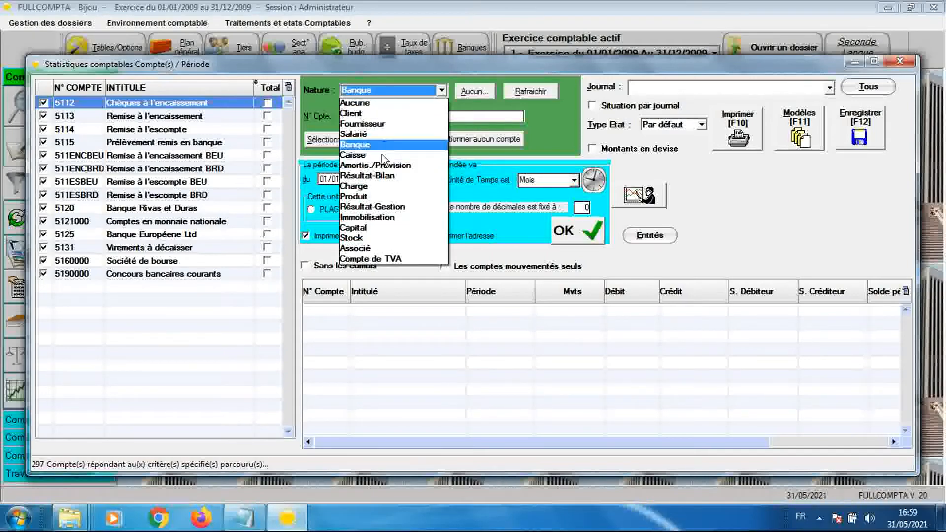
{"action": "left_click", "coordinate": [380, 187]}
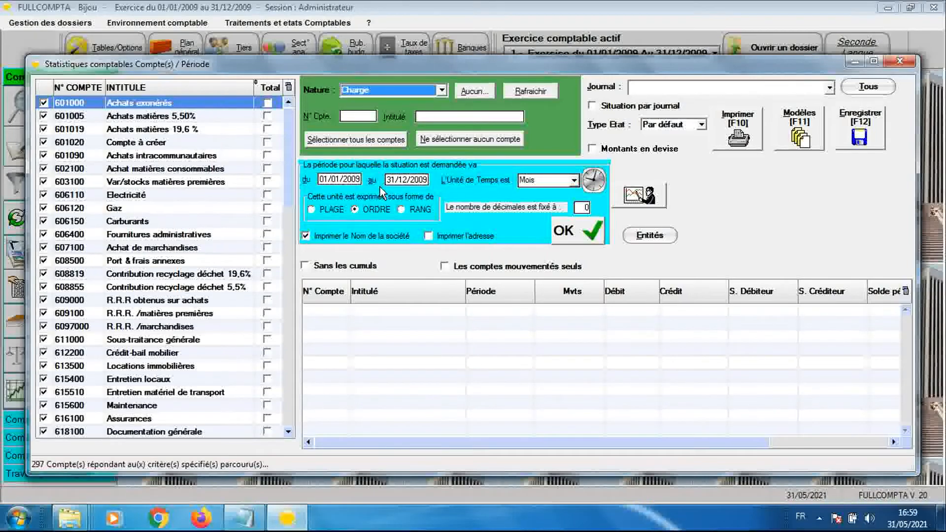
{"action": "left_click_drag", "start_coordinate": [288, 146], "coordinate": [288, 115]}
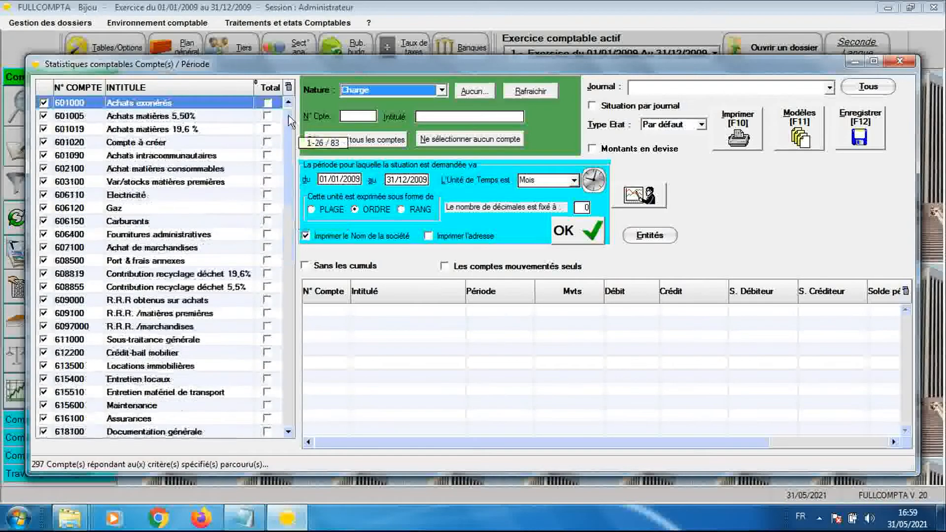
{"action": "left_click", "coordinate": [361, 91]}
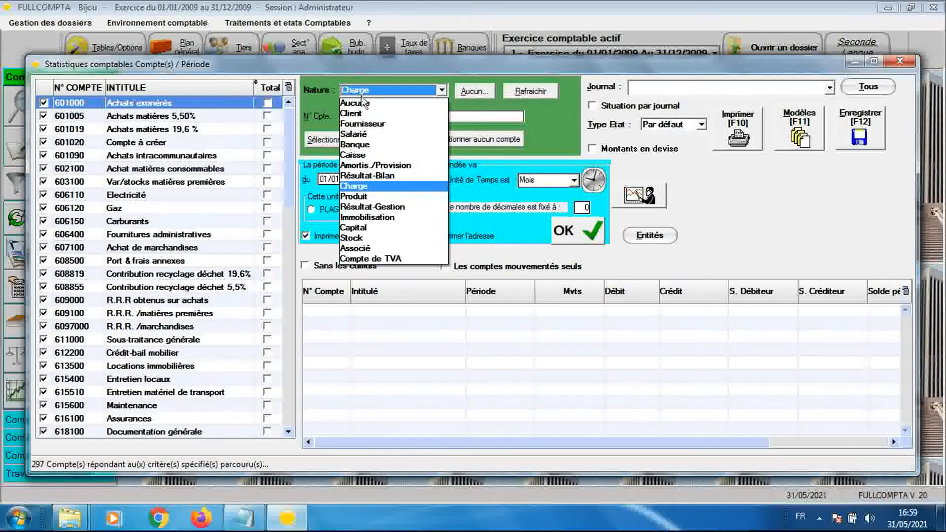
{"action": "left_click", "coordinate": [363, 198]}
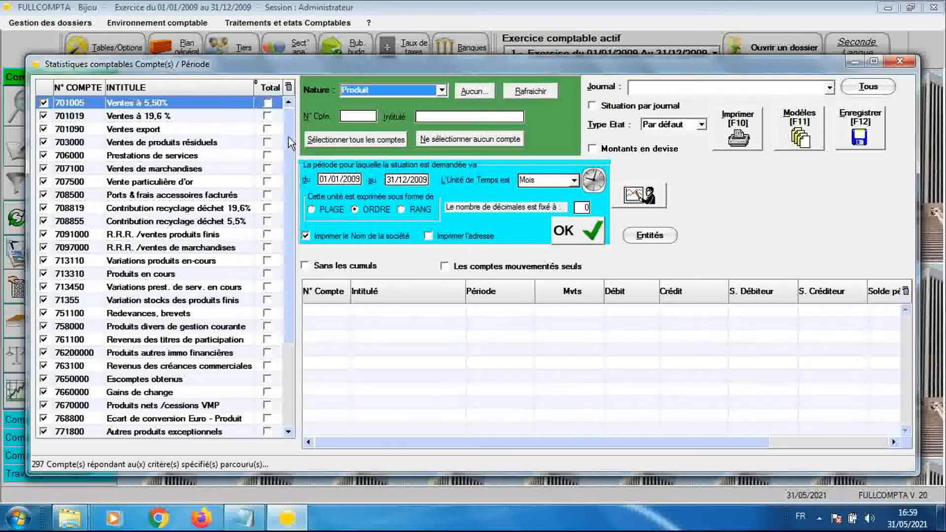
{"action": "mouse_move", "coordinate": [288, 137]}
{"action": "left_mouse_down"}
{"action": "mouse_move", "coordinate": [289, 281]}
{"action": "mouse_move", "coordinate": [290, 123]}
{"action": "left_mouse_up"}
{"action": "left_click", "coordinate": [474, 92]}
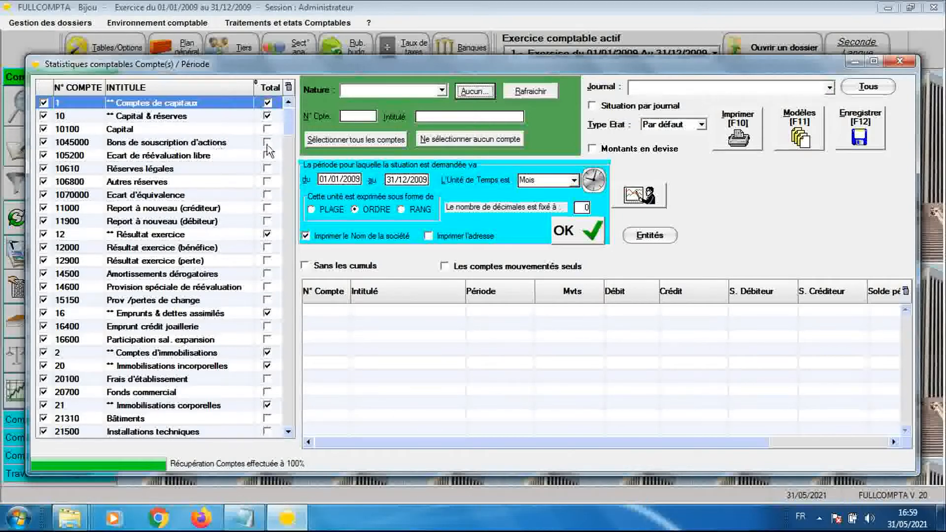
{"action": "left_click", "coordinate": [267, 116]}
{"action": "left_click", "coordinate": [267, 129]}
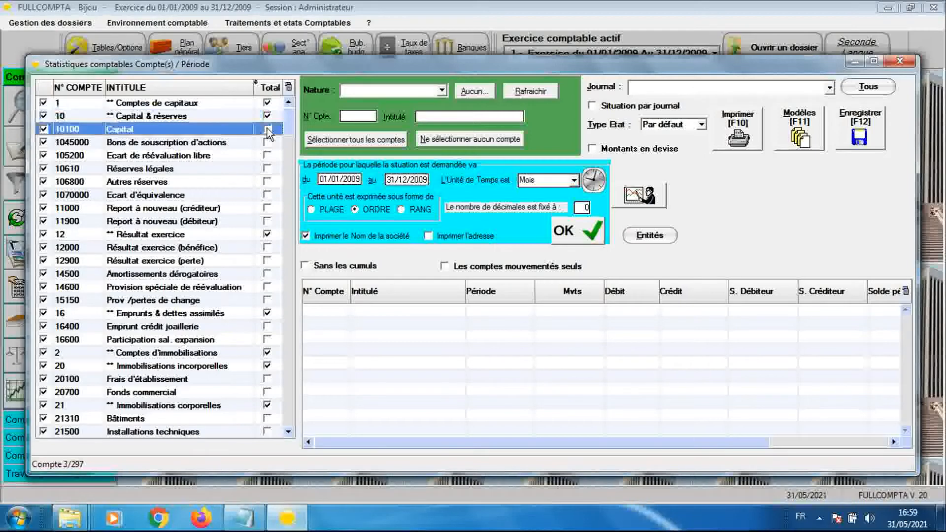
{"action": "left_click", "coordinate": [267, 143]}
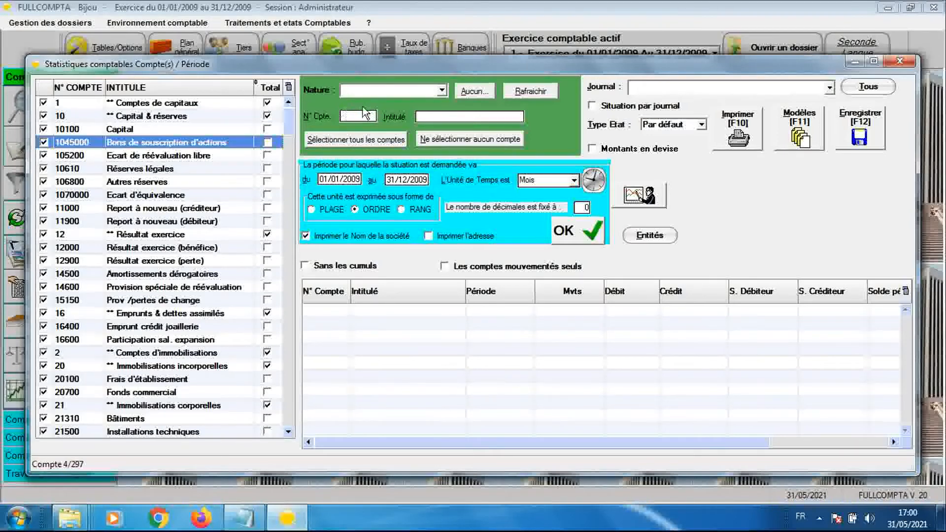
Step: Deselect all accounts, and select only Bons de souscription d'actions, Réserves légales, Ecart d'équivalence and Report à nouveau (débiteur)
{"action": "left_click", "coordinate": [443, 139]}
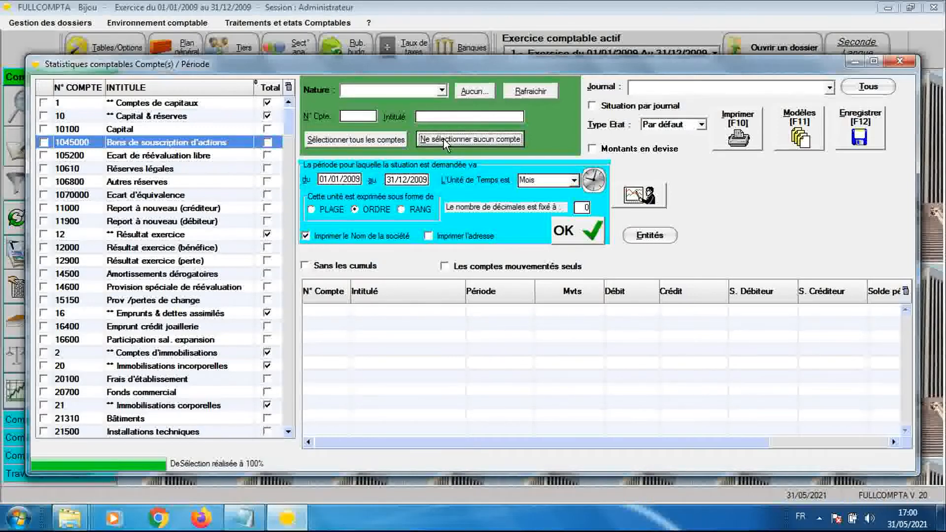
{"action": "left_click", "coordinate": [44, 143]}
{"action": "left_click", "coordinate": [44, 169]}
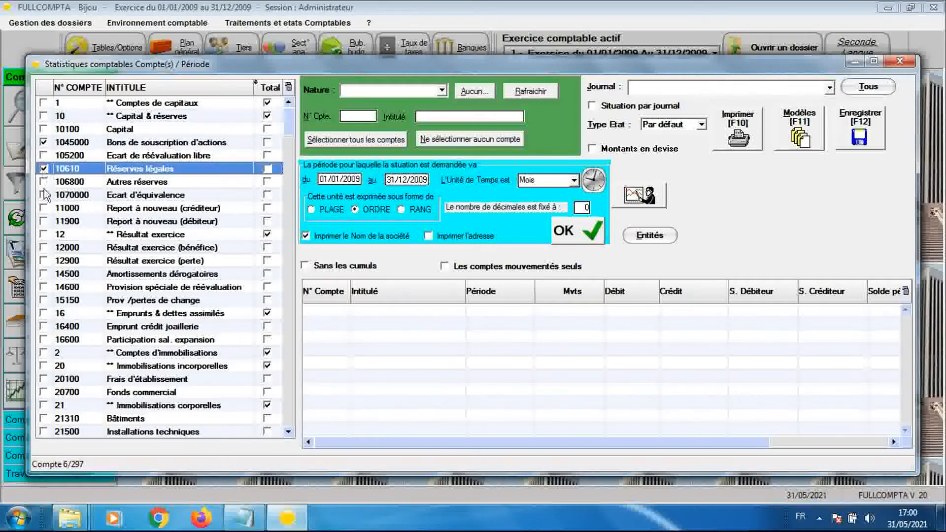
{"action": "left_click", "coordinate": [44, 196]}
{"action": "left_click", "coordinate": [44, 221]}
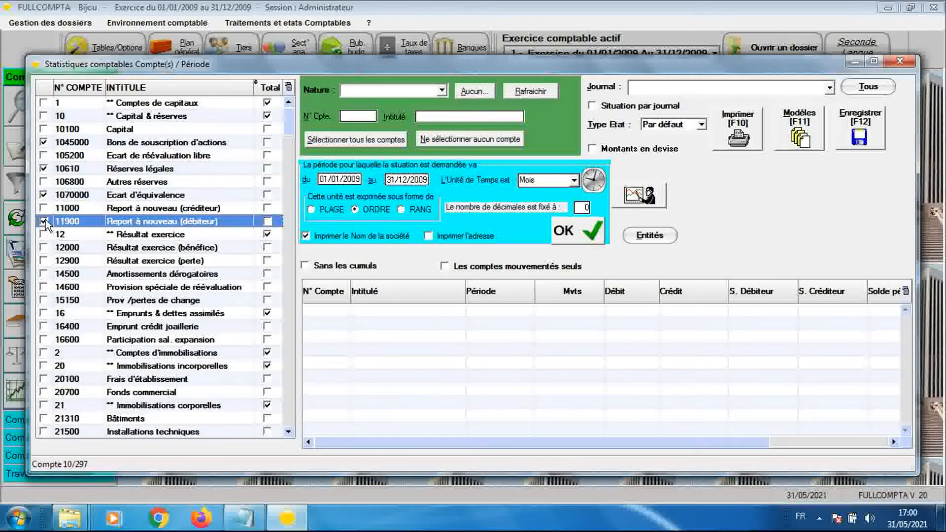
Step: Clear the individual account selection, select all accounts at once, and deselect them all again
{"action": "left_click", "coordinate": [445, 139]}
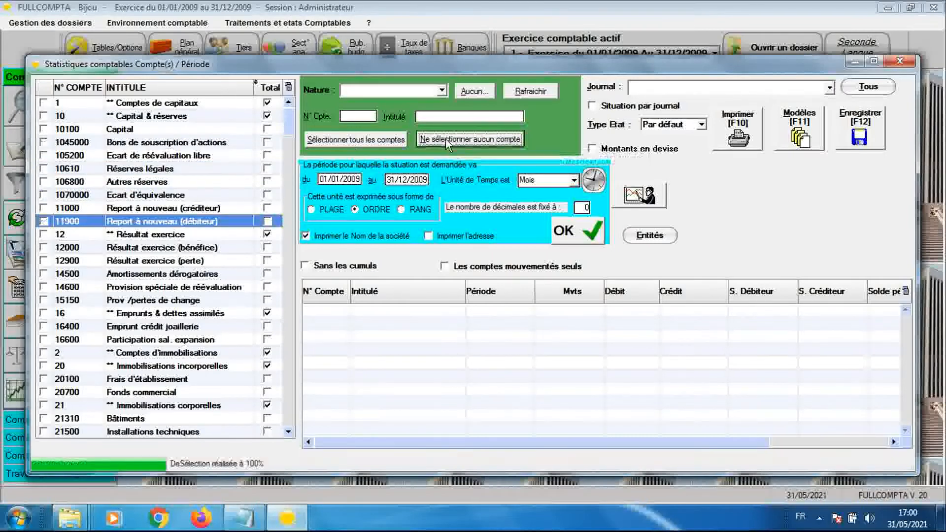
{"action": "left_click", "coordinate": [394, 141]}
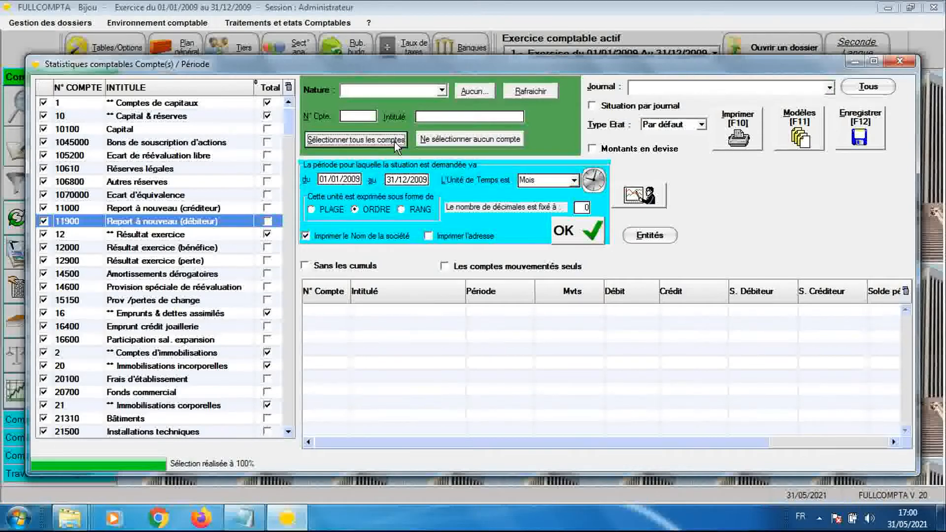
{"action": "left_click", "coordinate": [437, 142]}
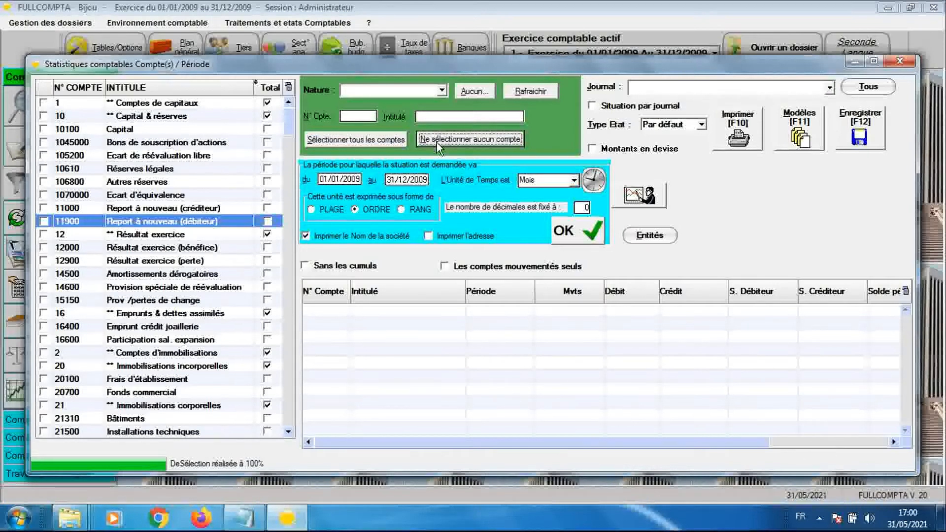
Step: Locate the charge accounts by entering number 6, toggle the Comptes de charges selection, and locate the product accounts with number 7
{"action": "left_click", "coordinate": [350, 116]}
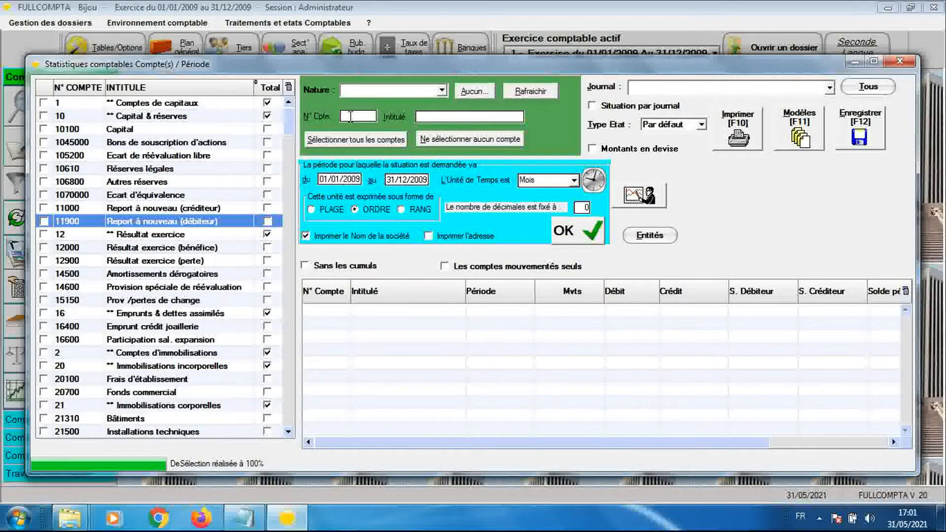
{"action": "type", "text": "6"}
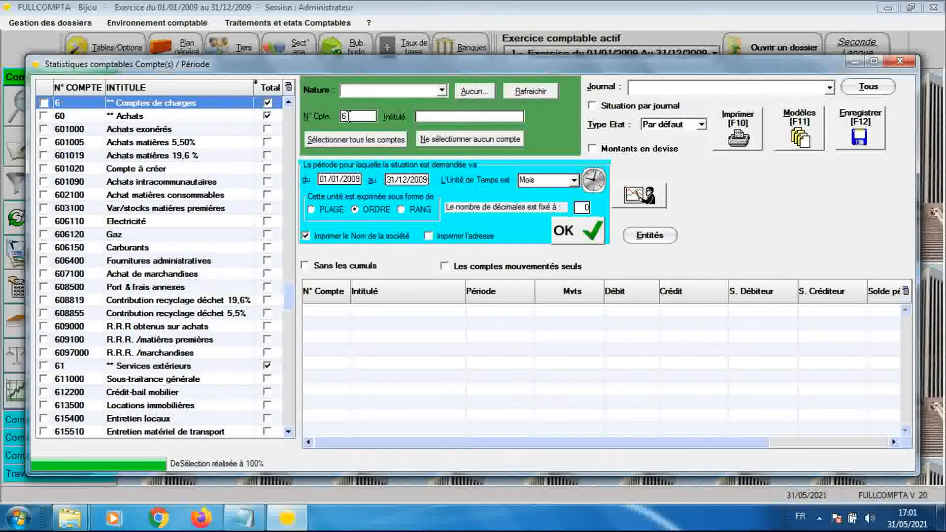
{"action": "left_click", "coordinate": [44, 102]}
{"action": "left_click", "coordinate": [44, 103]}
{"action": "key", "text": "BackSpace"}
{"action": "type", "text": "7"}
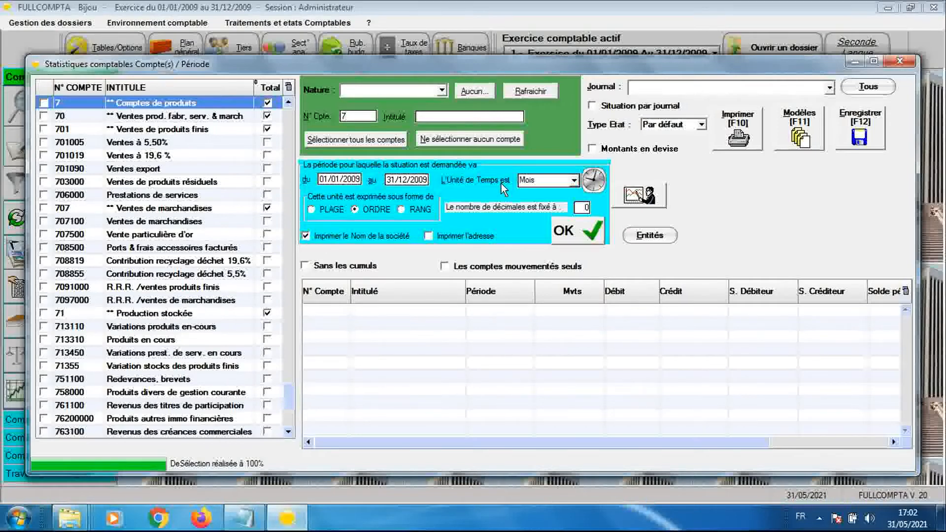
Step: Review the available time units, and examine the unit choices for Semaine and Mois in the period definitions
{"action": "left_click", "coordinate": [574, 182]}
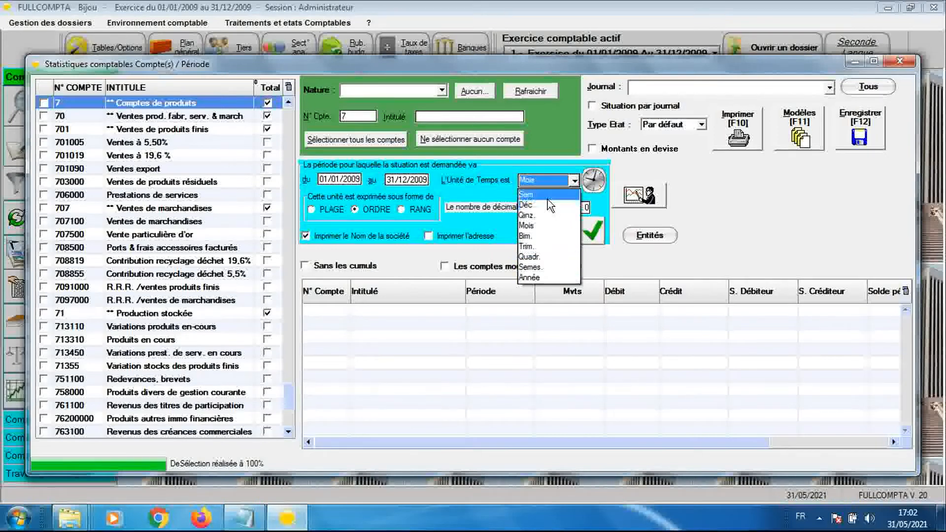
{"action": "left_click", "coordinate": [574, 180]}
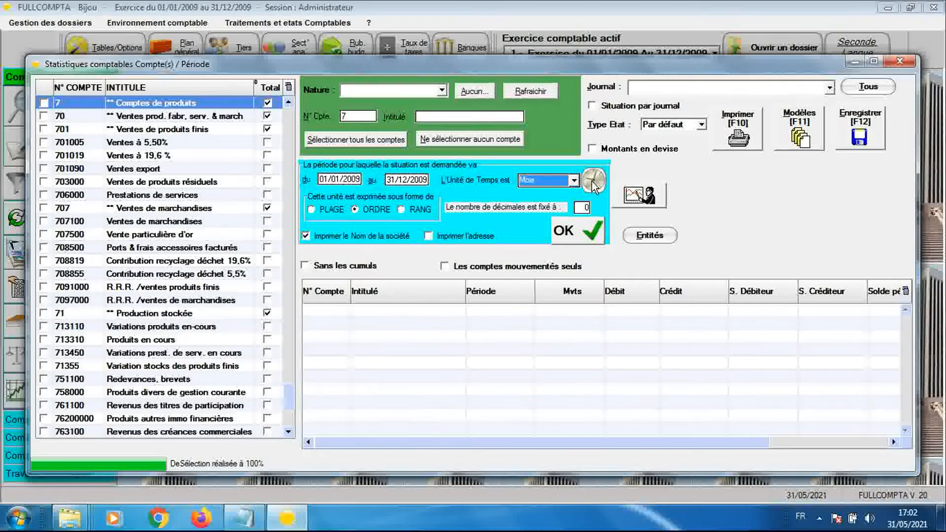
{"action": "left_click", "coordinate": [592, 183]}
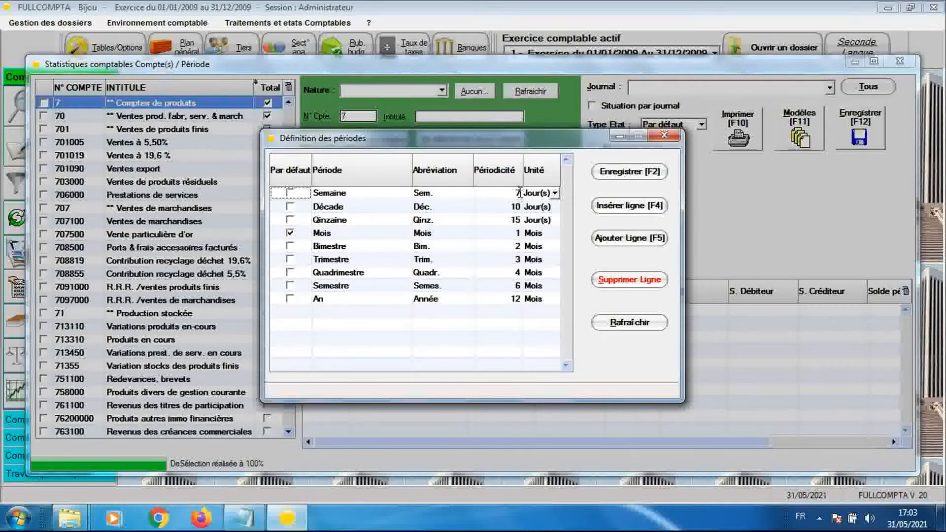
{"action": "left_click", "coordinate": [555, 193]}
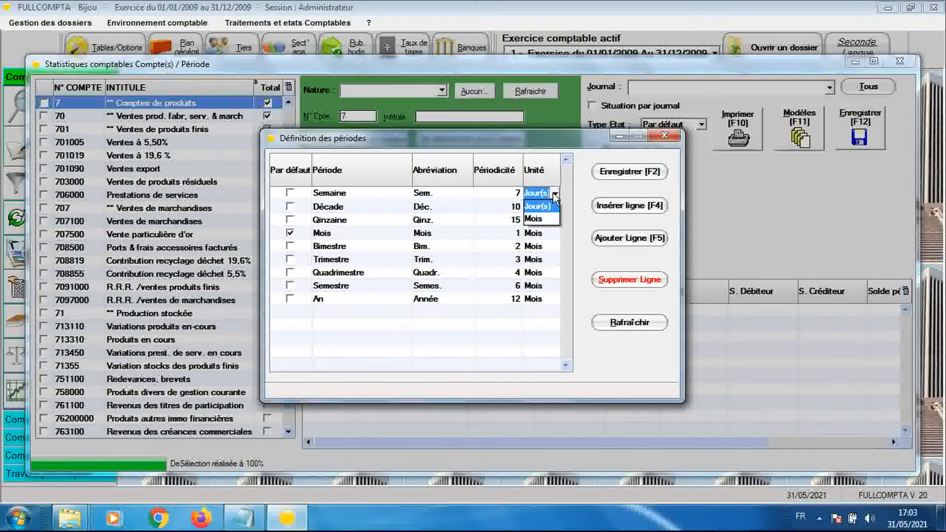
{"action": "left_click", "coordinate": [555, 196]}
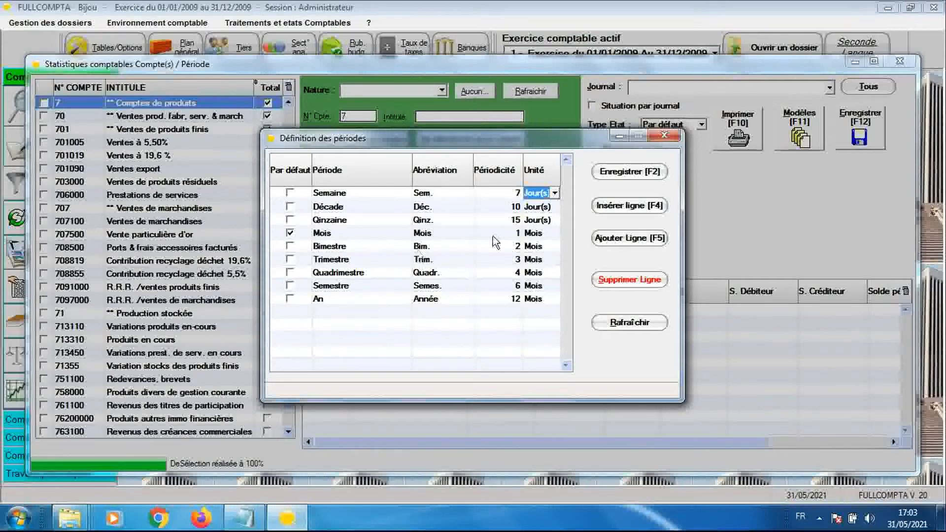
{"action": "left_click", "coordinate": [534, 234]}
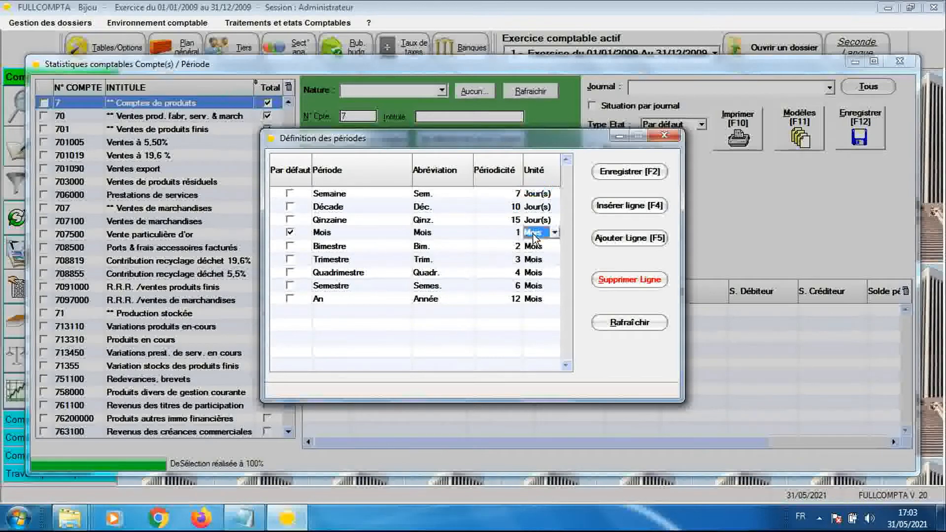
{"action": "left_click", "coordinate": [535, 234]}
{"action": "left_click", "coordinate": [533, 234]}
Step: Add and save a period named Bi-annuel, with abbreviation Bi-année, periodicity 24 and unit Mois
{"action": "left_click", "coordinate": [598, 240]}
{"action": "left_click", "coordinate": [354, 311]}
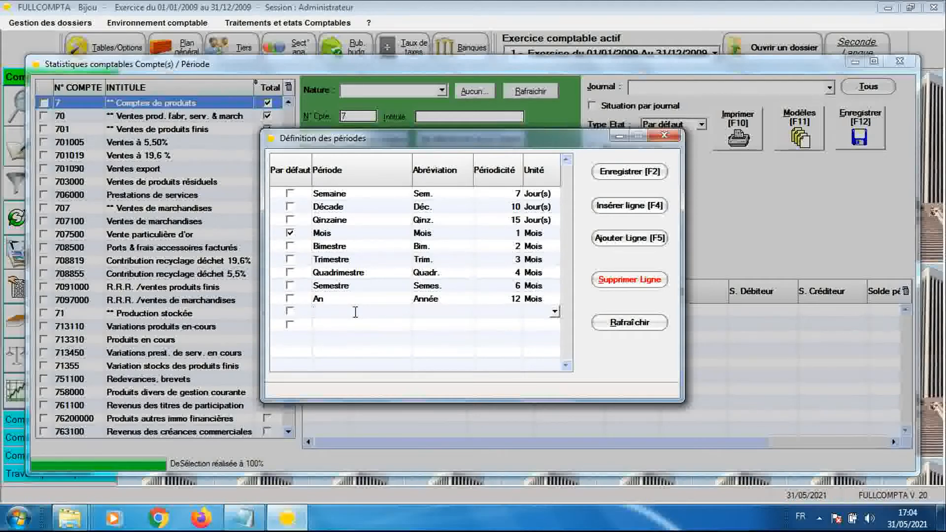
{"action": "type", "text": "2"}
{"action": "key", "text": "BackSpace"}
{"action": "type", "text": "Bi-anné"}
{"action": "key", "text": "BackSpace"}
{"action": "type", "text": "uell"}
{"action": "key", "text": "Tab"}
{"action": "type", "text": "Bi-année24"}
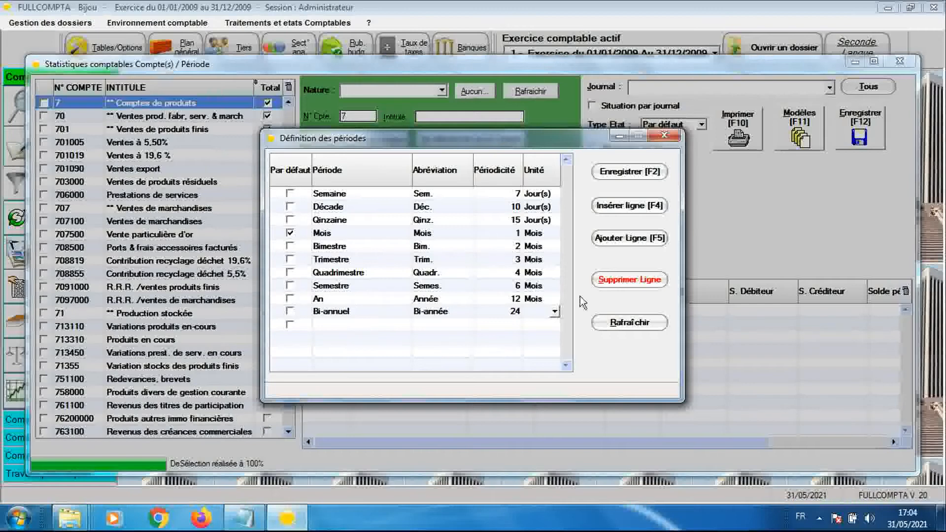
{"action": "left_click", "coordinate": [555, 311]}
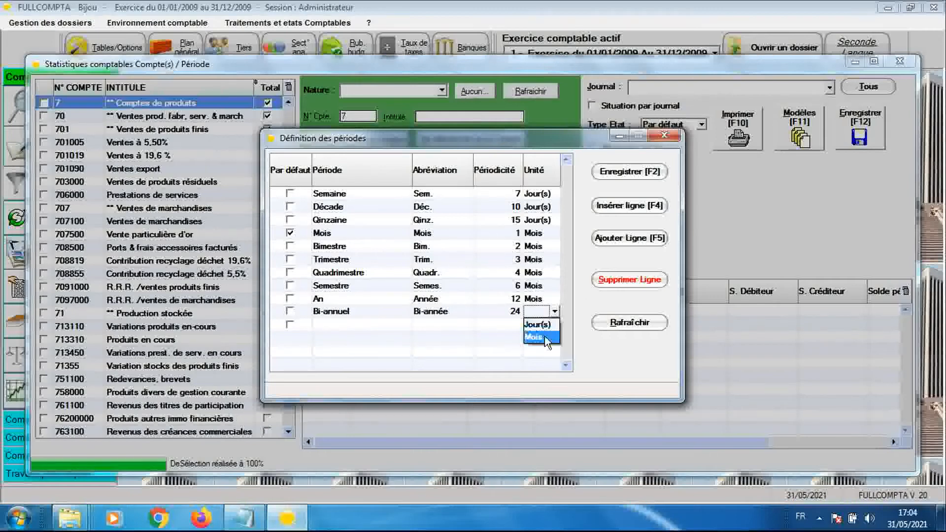
{"action": "left_click", "coordinate": [545, 336]}
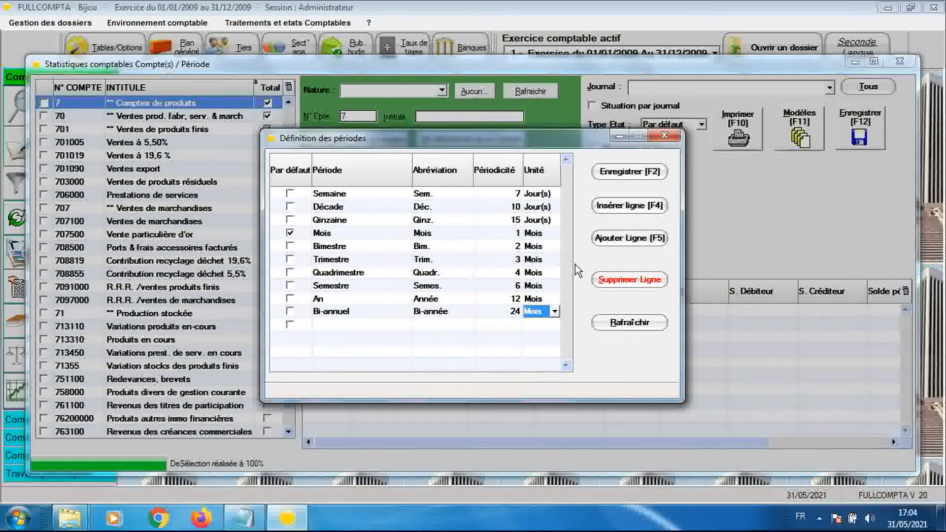
{"action": "left_click", "coordinate": [613, 168]}
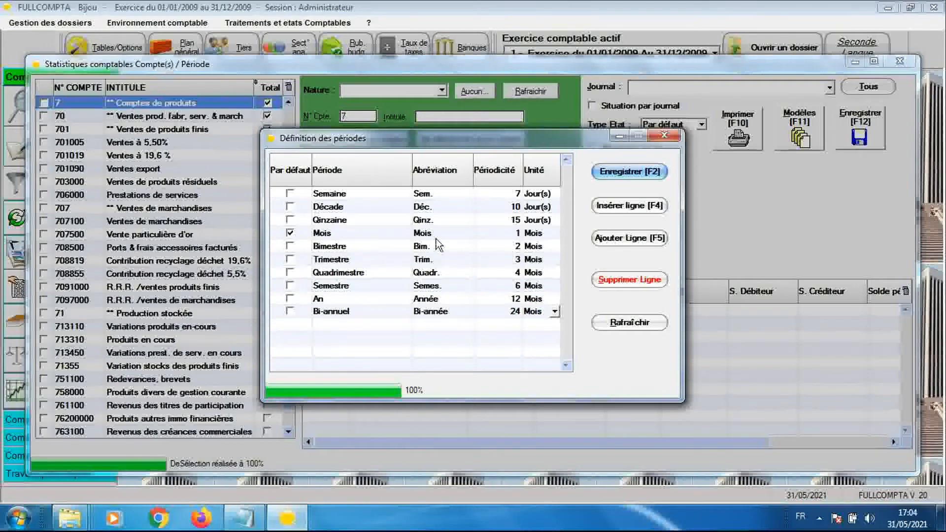
Step: Insert a row above Mois in the period definitions, with Vingtaine as both the period name and abbreviation
{"action": "left_click", "coordinate": [414, 231]}
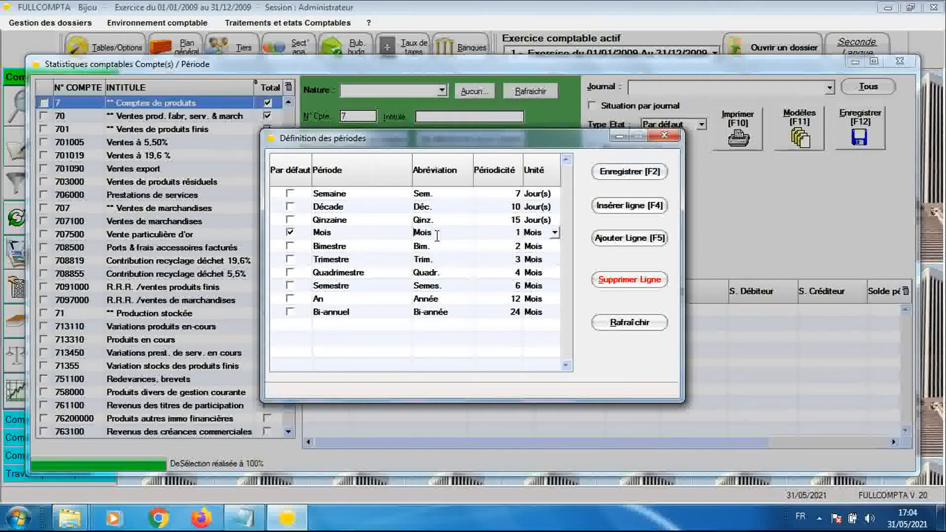
{"action": "left_click", "coordinate": [609, 206]}
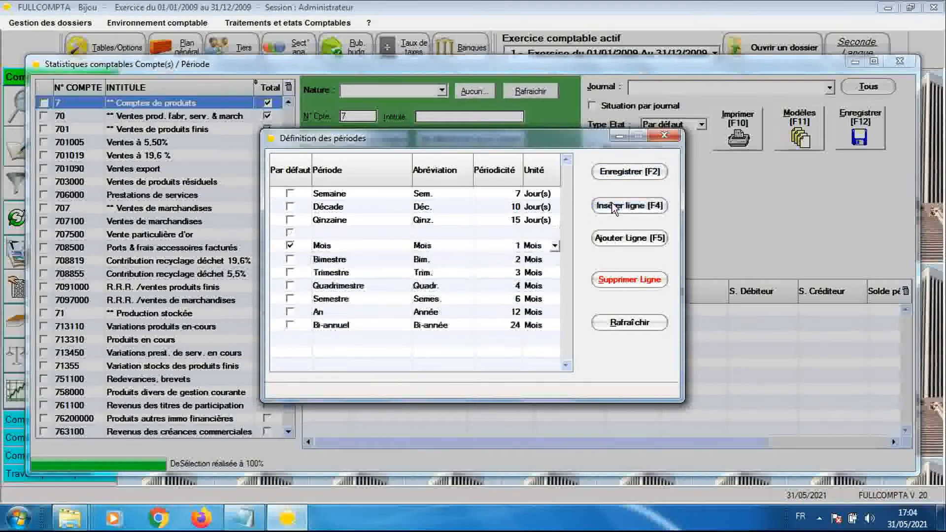
{"action": "left_click", "coordinate": [345, 233]}
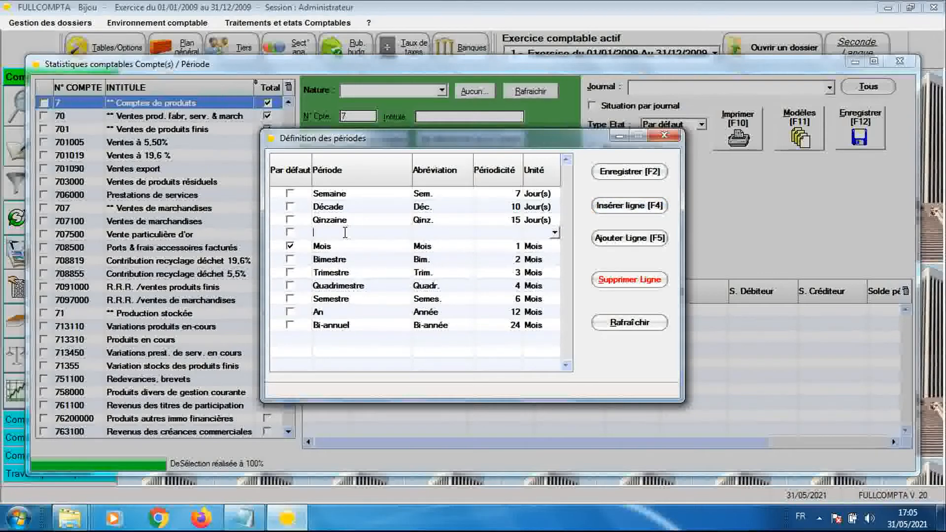
{"action": "type", "text": "Vin"}
{"action": "type", "text": "gt"}
{"action": "type", "text": "ain"}
{"action": "type", "text": "e"}
{"action": "type", "text": "Vin"}
{"action": "type", "text": "gh"}
{"action": "key", "text": "BackSpace"}
{"action": "type", "text": "taine"}
Step: Set the Vingtaine period to 20 Jour(s), save it, and close the period definitions
{"action": "left_click", "coordinate": [496, 234]}
{"action": "type", "text": "20"}
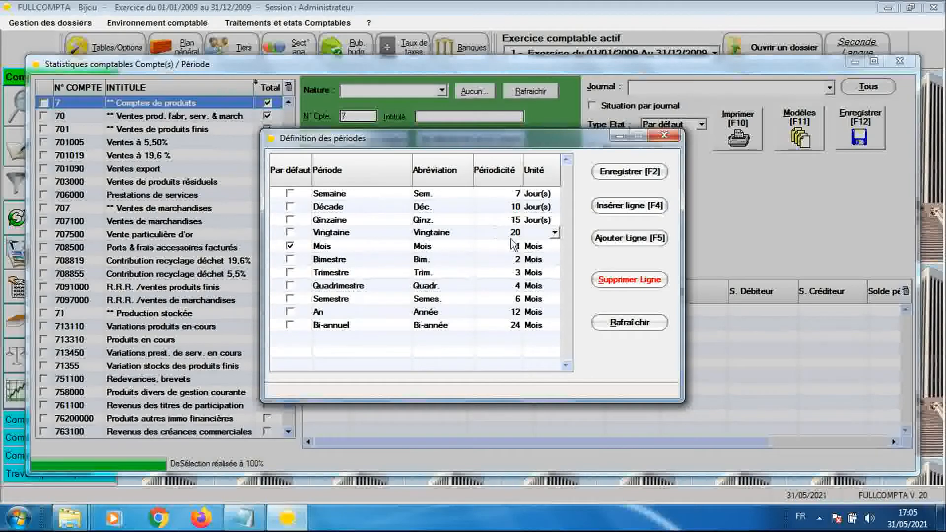
{"action": "left_click", "coordinate": [539, 234]}
{"action": "left_click", "coordinate": [539, 247]}
{"action": "left_click", "coordinate": [605, 176]}
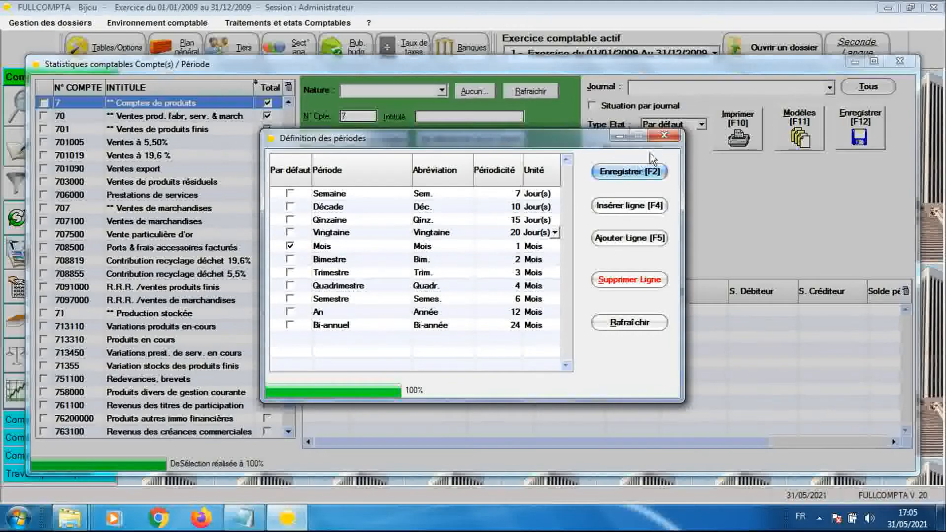
{"action": "left_click", "coordinate": [664, 135]}
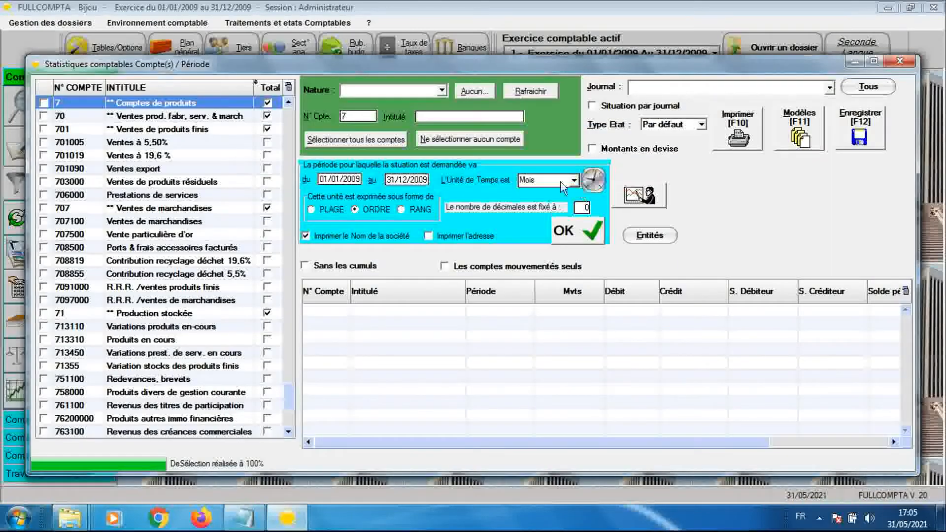
Step: Check the time-unit choices for the Vingtaine and Bi-annuel periods, keeping Mois selected
{"action": "left_click", "coordinate": [574, 181]}
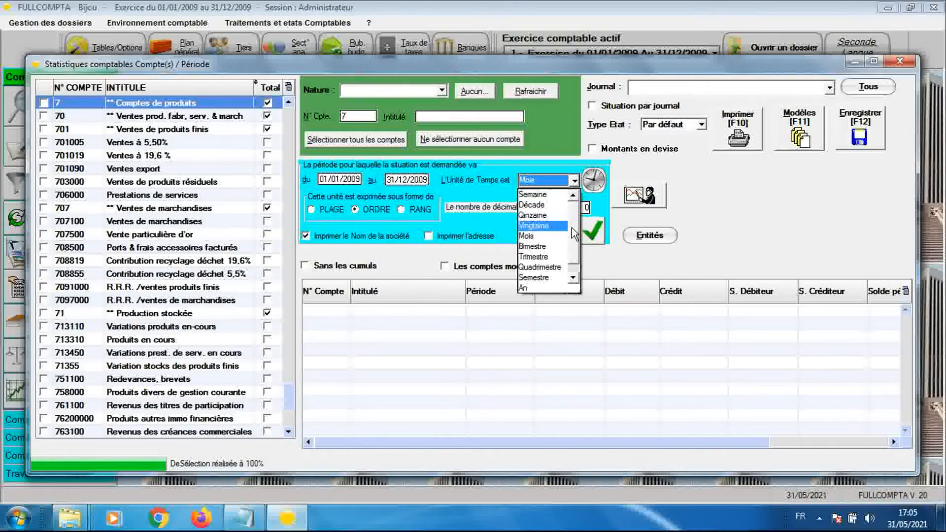
{"action": "scroll", "coordinate": [578, 251], "scroll_direction": "down", "scroll_amount": 1}
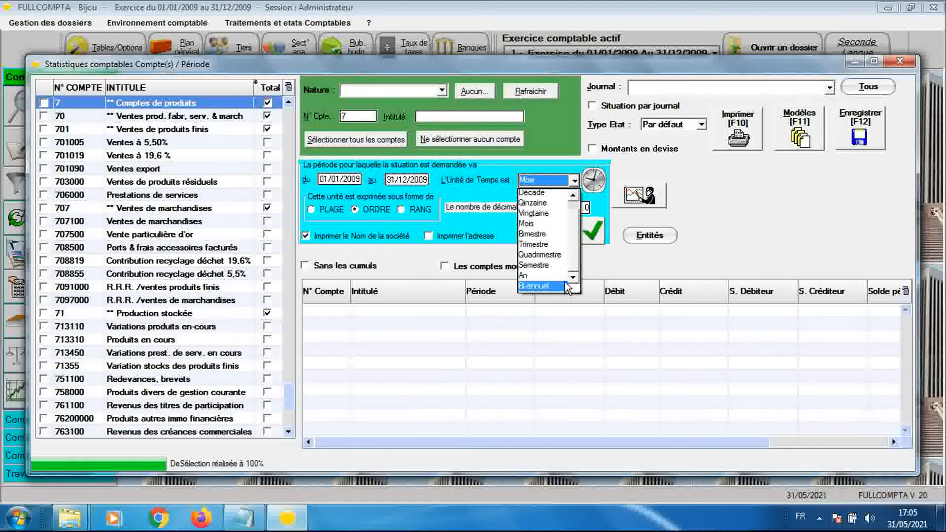
{"action": "left_click_drag", "start_coordinate": [574, 259], "coordinate": [577, 220]}
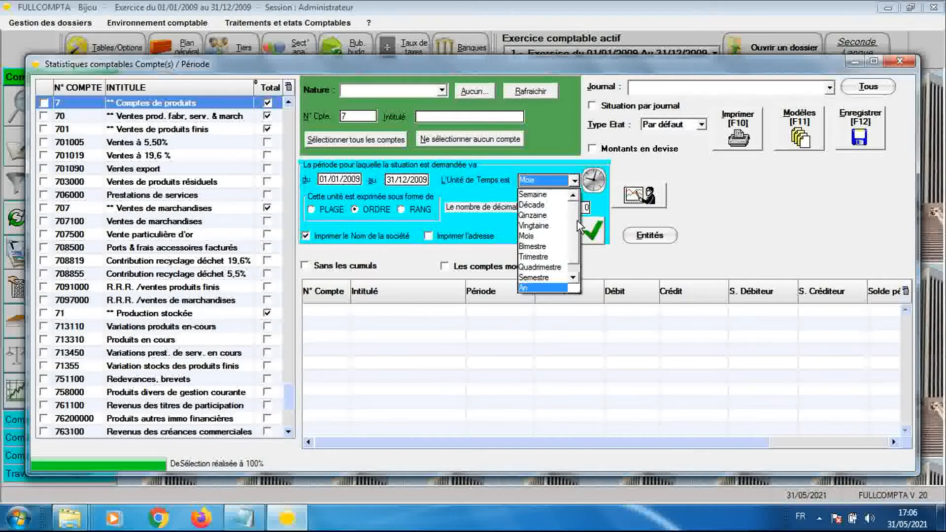
{"action": "left_click", "coordinate": [574, 184]}
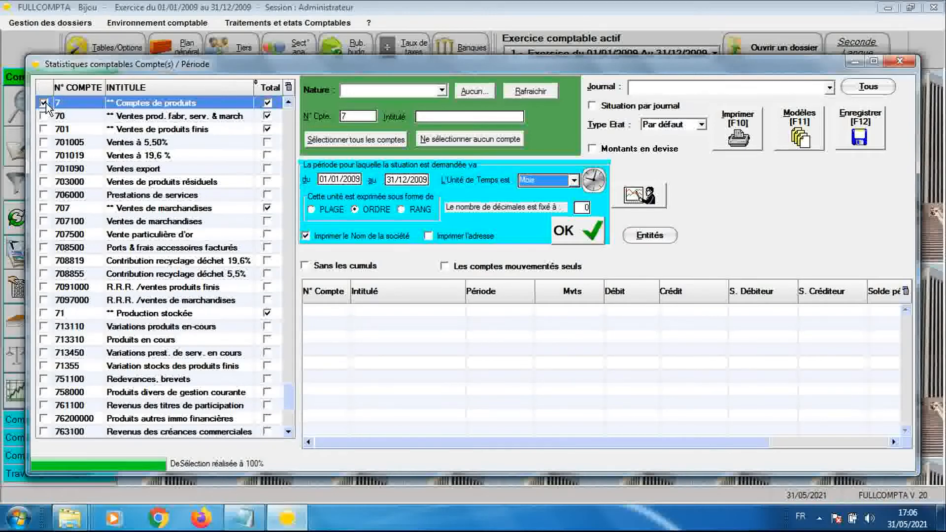
Step: Generate the monthly statistics for the selected Comptes de produits account, and go through the monthly and total rows
{"action": "left_click", "coordinate": [577, 235]}
{"action": "left_click", "coordinate": [485, 291]}
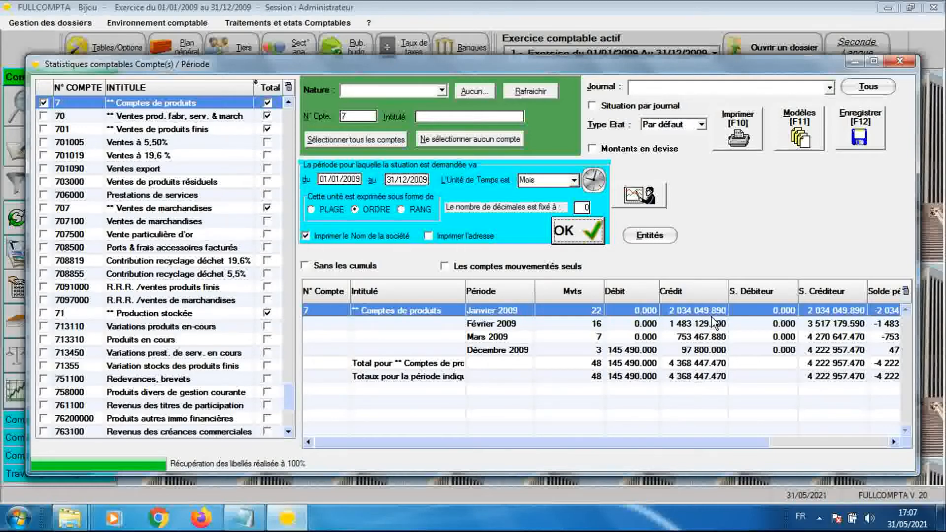
{"action": "left_click", "coordinate": [529, 328]}
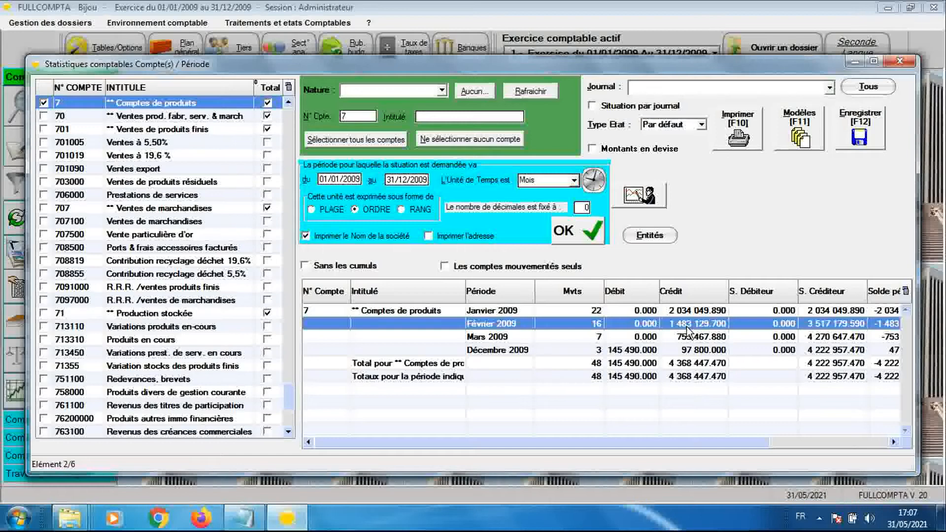
{"action": "left_click", "coordinate": [522, 339]}
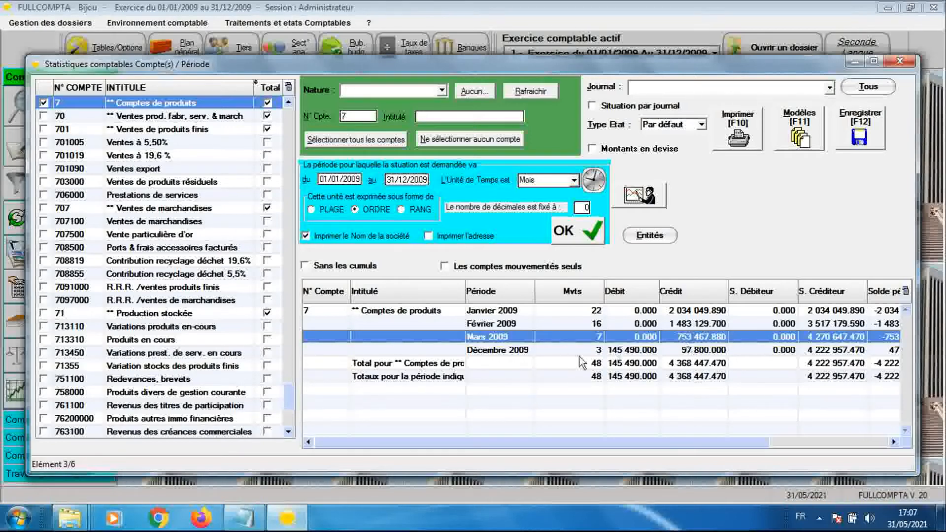
{"action": "left_click", "coordinate": [531, 351]}
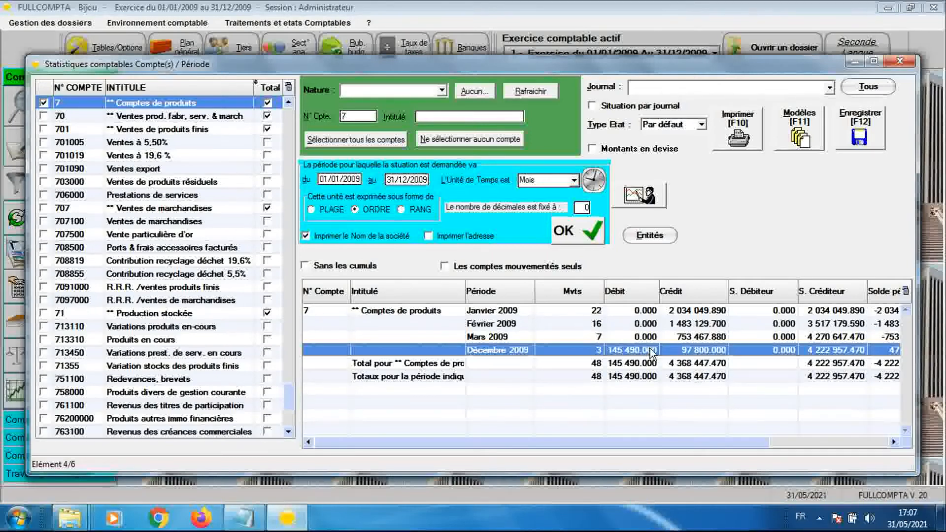
{"action": "left_click", "coordinate": [452, 362]}
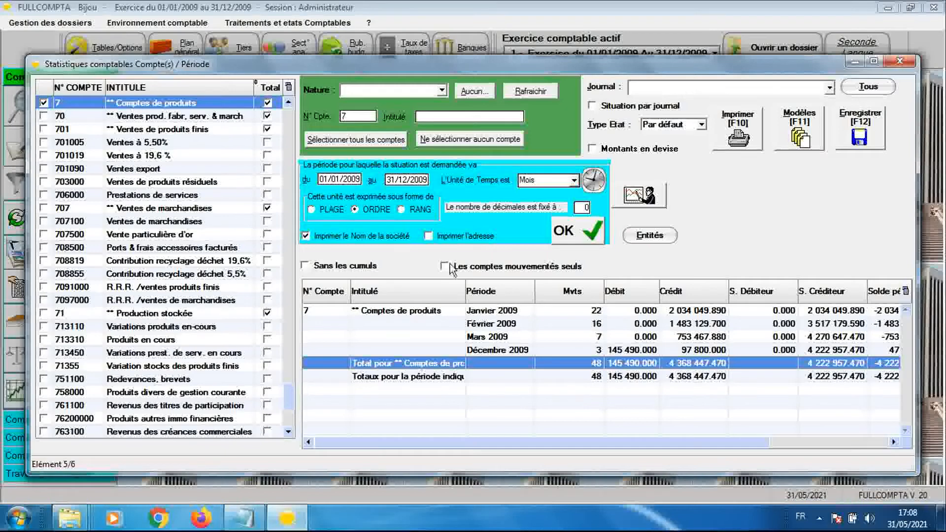
Step: Set the time unit to Bimestre and regenerate the statistics for Comptes de produits
{"action": "left_click", "coordinate": [575, 182]}
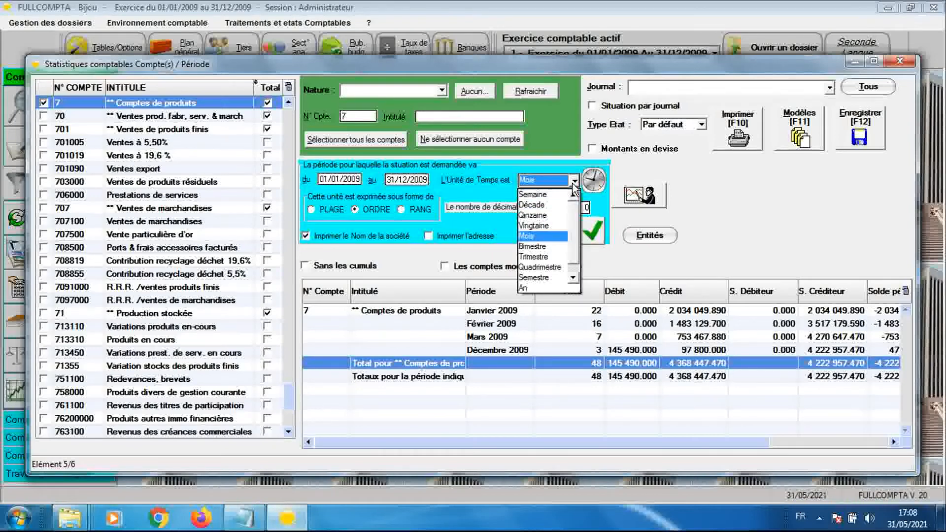
{"action": "left_click", "coordinate": [548, 245]}
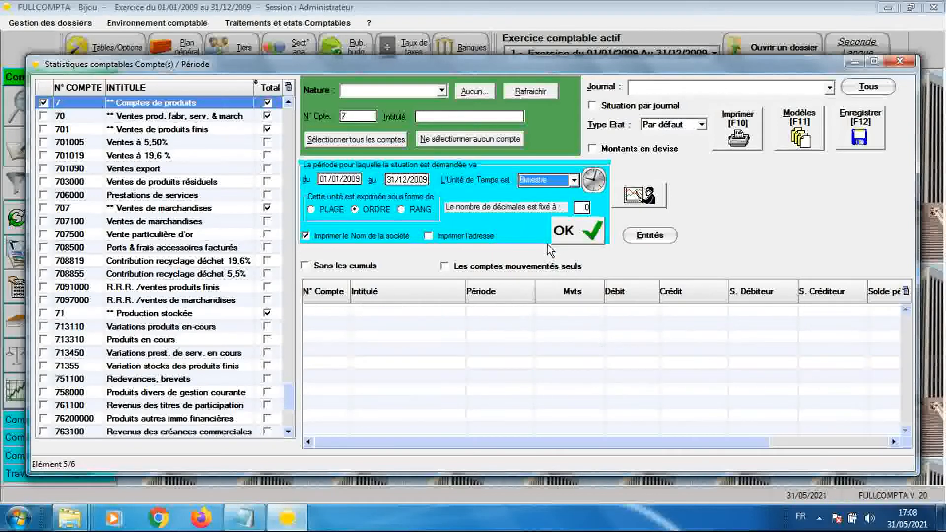
{"action": "left_click", "coordinate": [557, 239]}
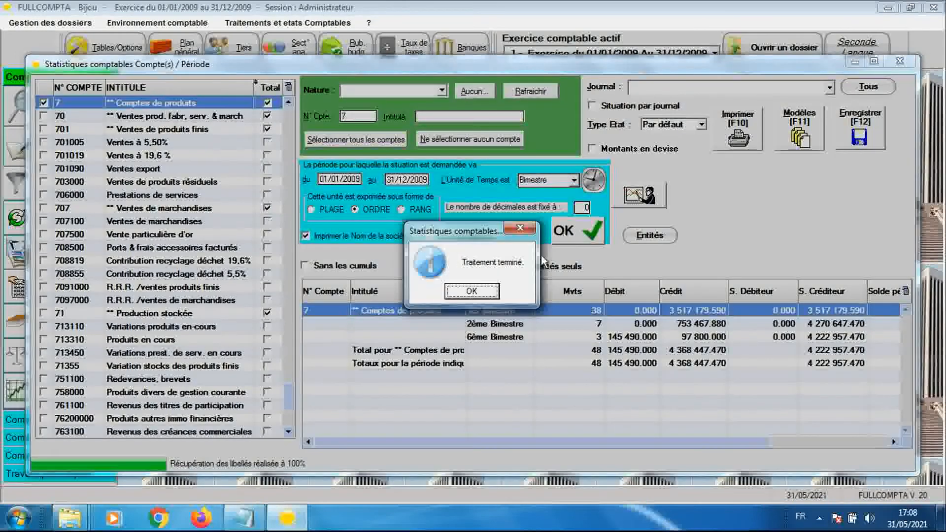
{"action": "left_click", "coordinate": [486, 294]}
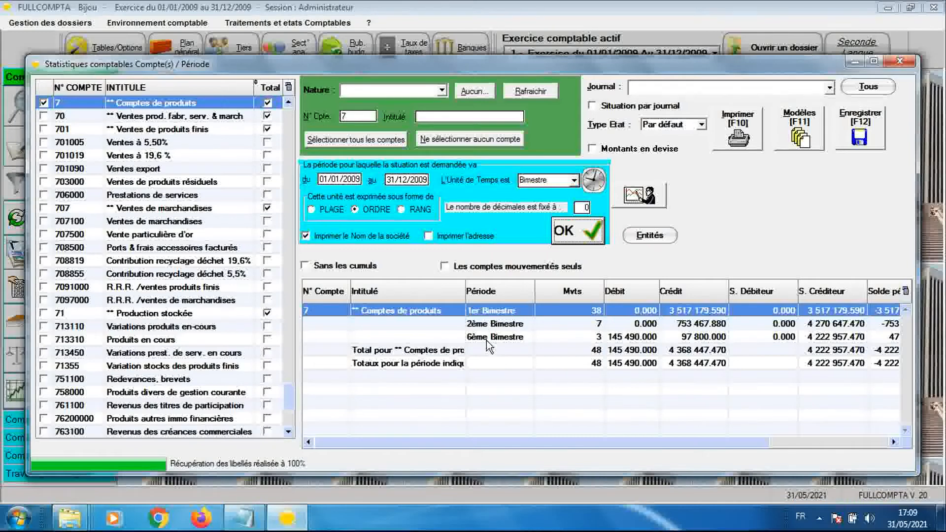
Step: Regenerate the two-month statistics with the unit expressed as PLAGE, and widen the Période column to show the full date ranges
{"action": "left_click", "coordinate": [312, 209]}
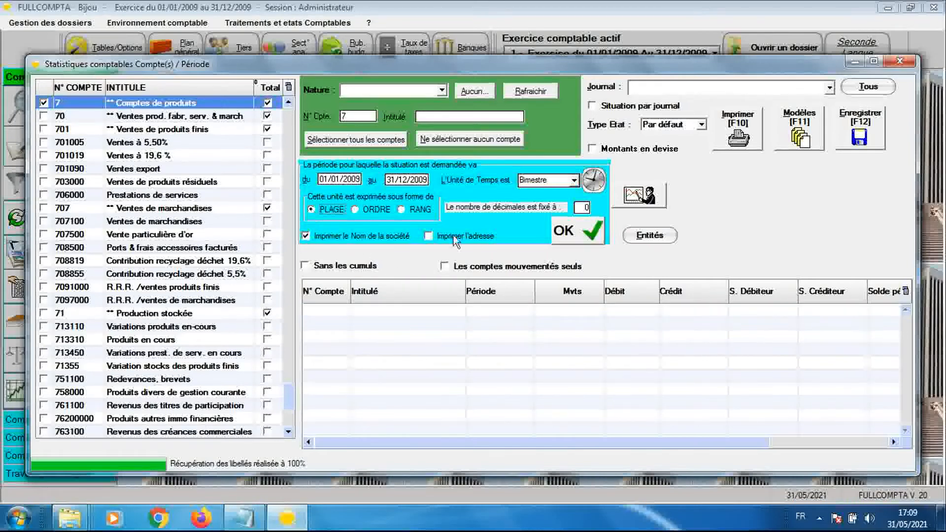
{"action": "left_click", "coordinate": [569, 239]}
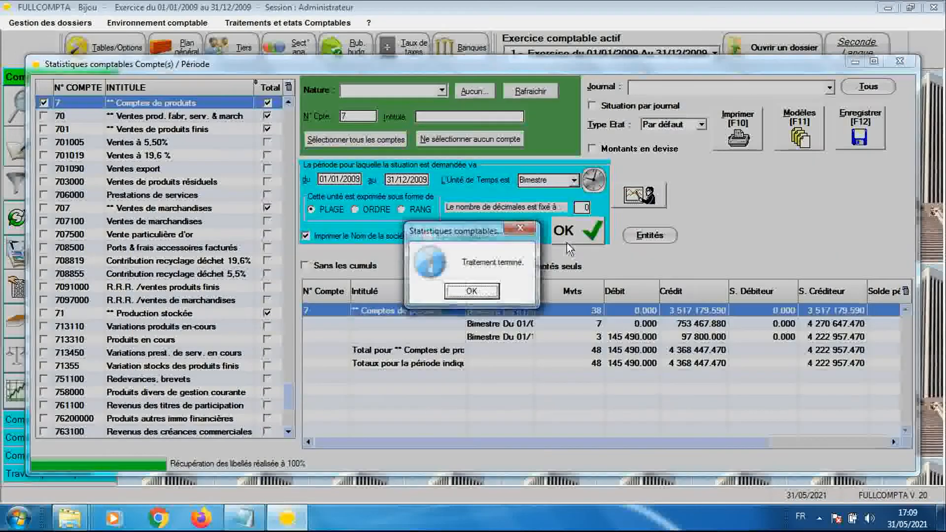
{"action": "left_click", "coordinate": [477, 291]}
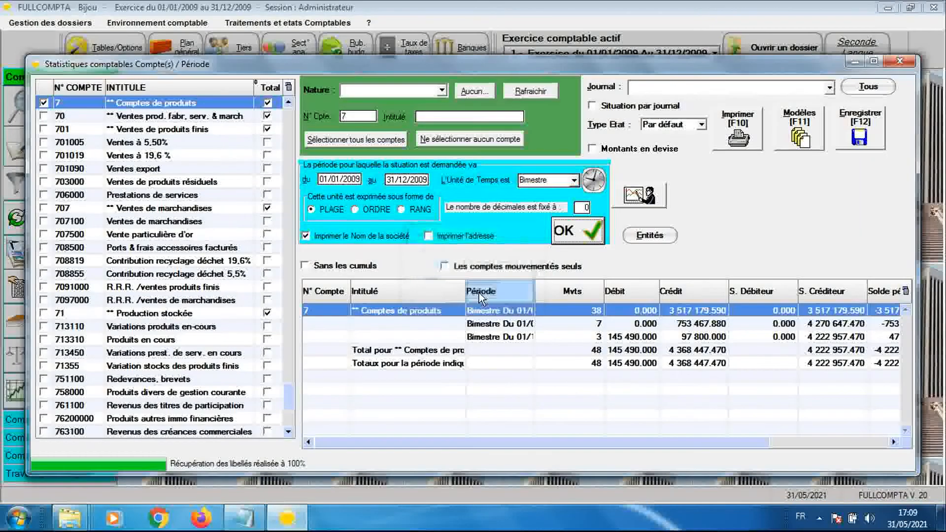
{"action": "left_click", "coordinate": [503, 328]}
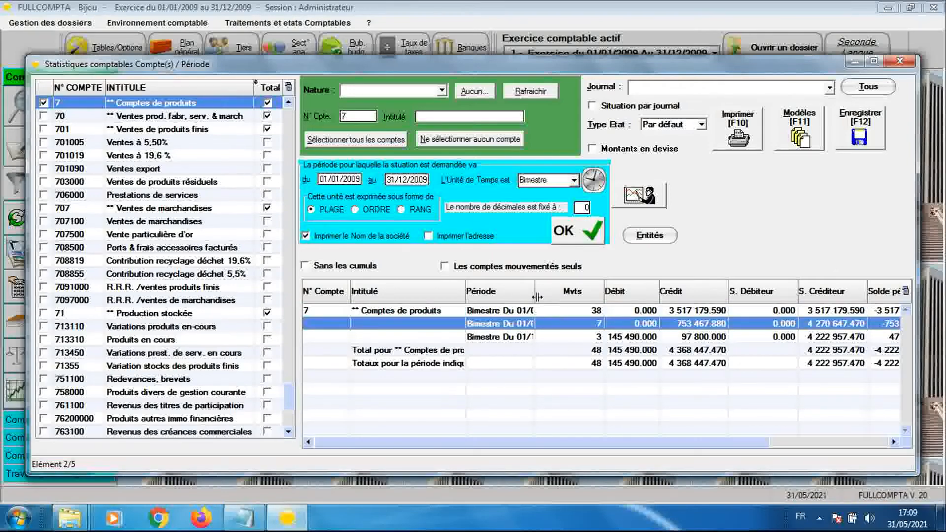
{"action": "left_click_drag", "start_coordinate": [537, 297], "coordinate": [631, 301]}
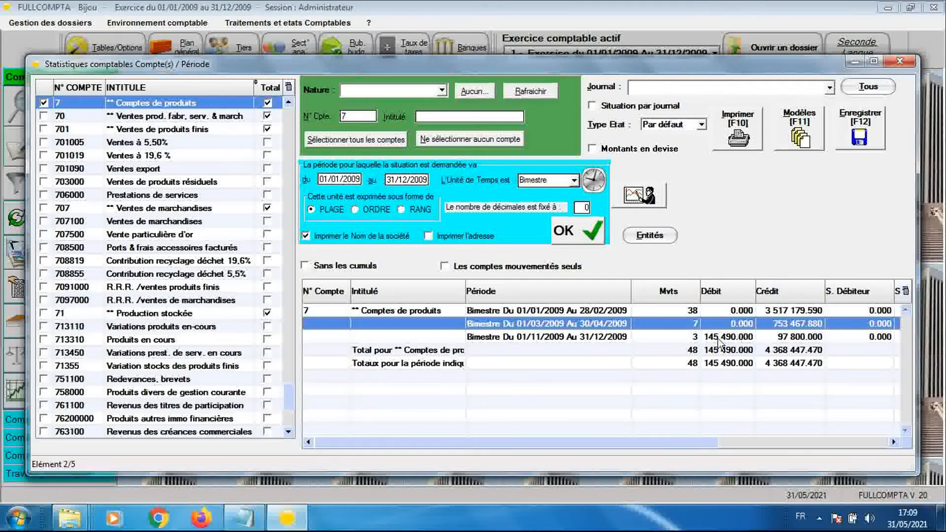
Step: Set the time unit to Trimestre and regenerate the statistics for Comptes de produits
{"action": "left_click", "coordinate": [574, 182]}
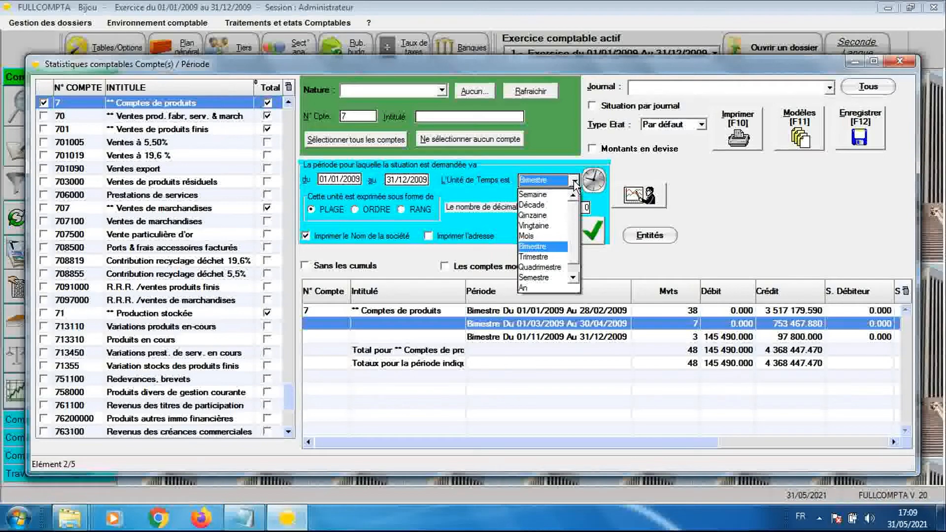
{"action": "left_click", "coordinate": [546, 256]}
{"action": "left_click", "coordinate": [564, 236]}
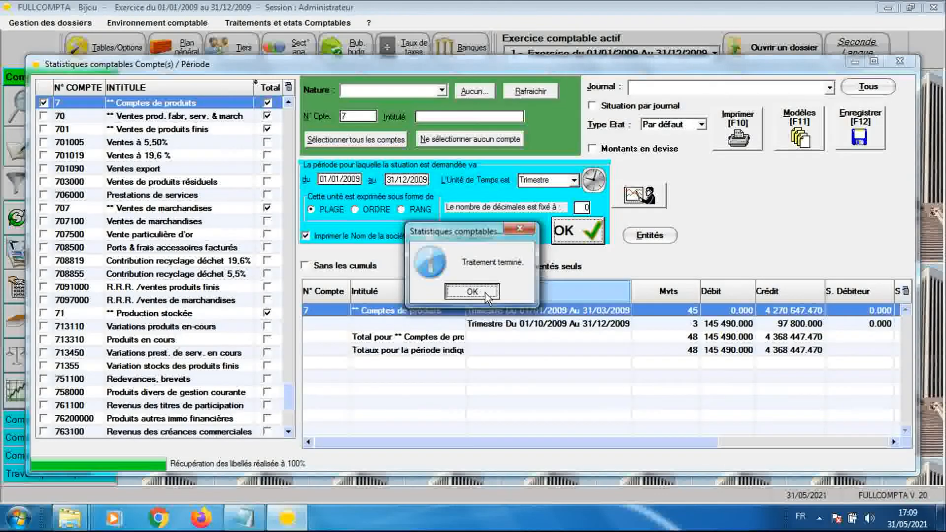
{"action": "left_click", "coordinate": [472, 292]}
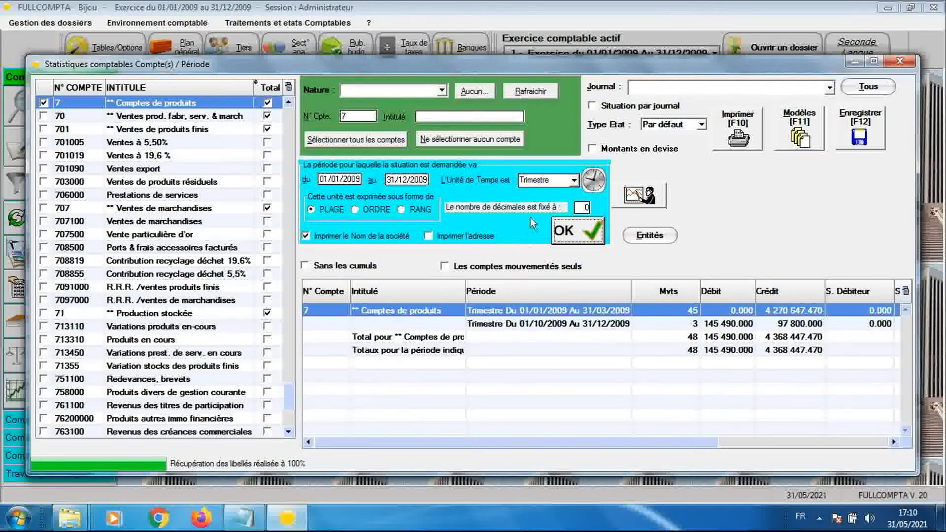
Step: Express the quarterly unit as ORDRE and regenerate the Comptes de produits statistics
{"action": "left_click", "coordinate": [355, 209]}
{"action": "left_click", "coordinate": [564, 234]}
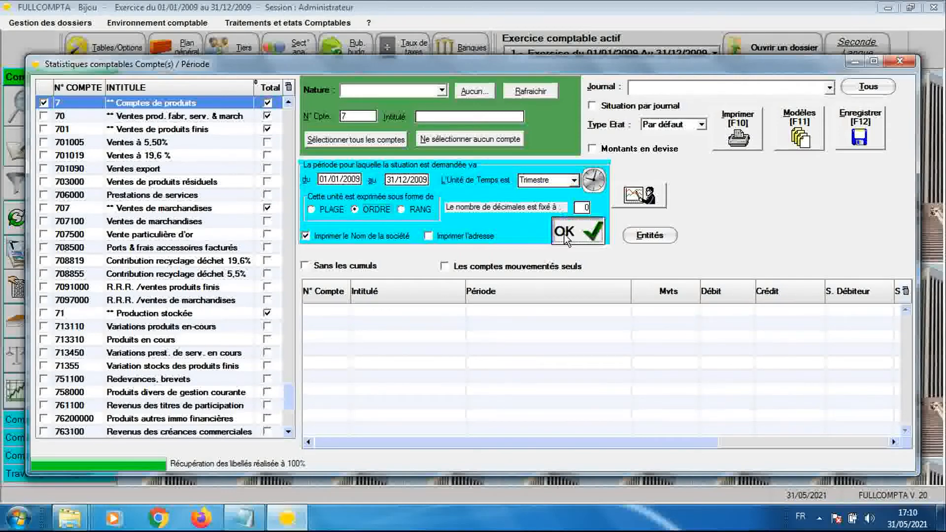
{"action": "left_click", "coordinate": [491, 296]}
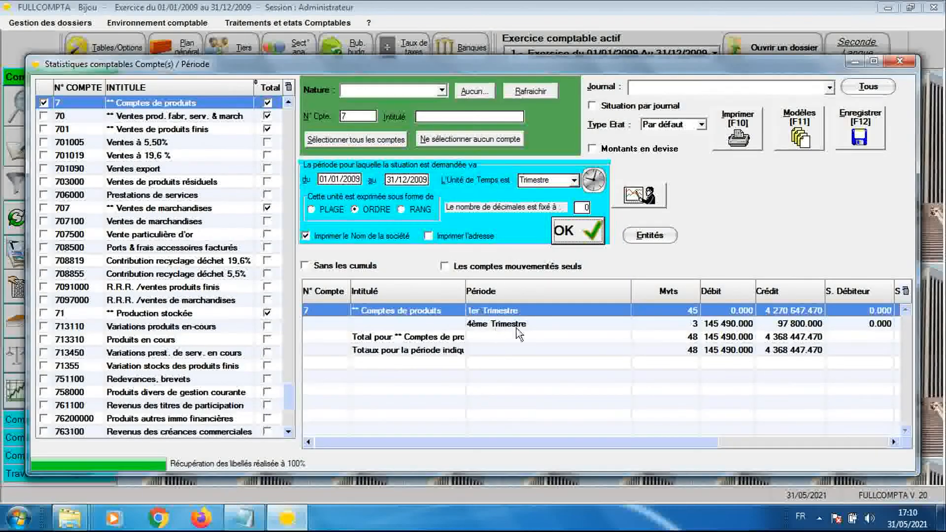
Step: Set the time unit to Vingtaine and regenerate the statistics with the unit still expressed as ORDRE
{"action": "left_click", "coordinate": [537, 182]}
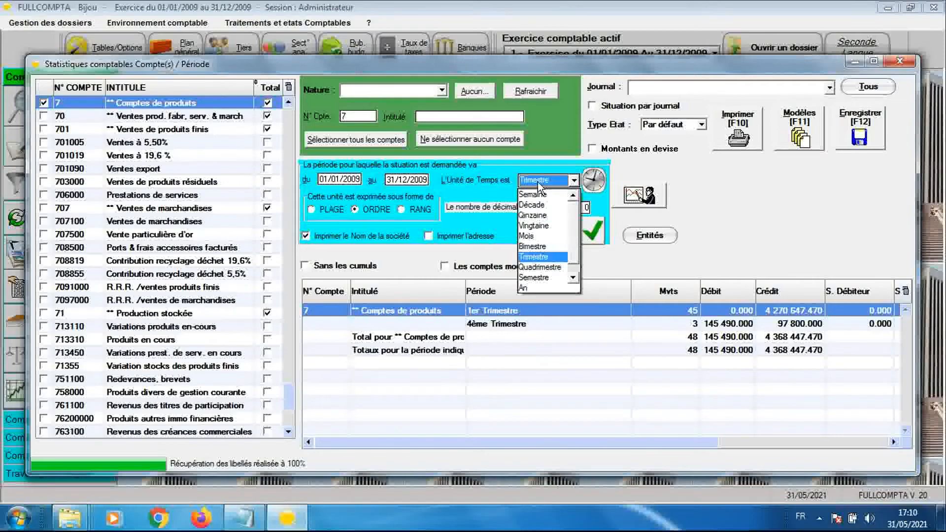
{"action": "left_click", "coordinate": [539, 226]}
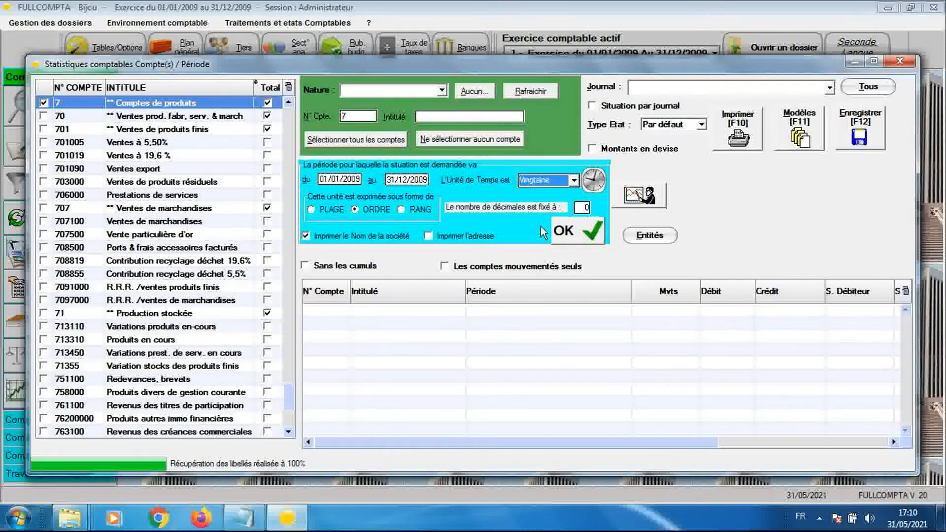
{"action": "left_click", "coordinate": [571, 234]}
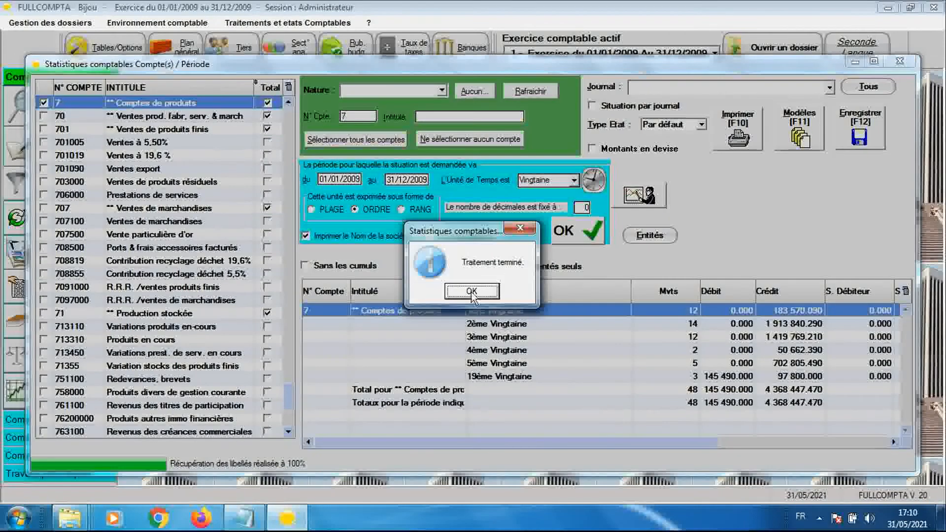
{"action": "left_click", "coordinate": [486, 292]}
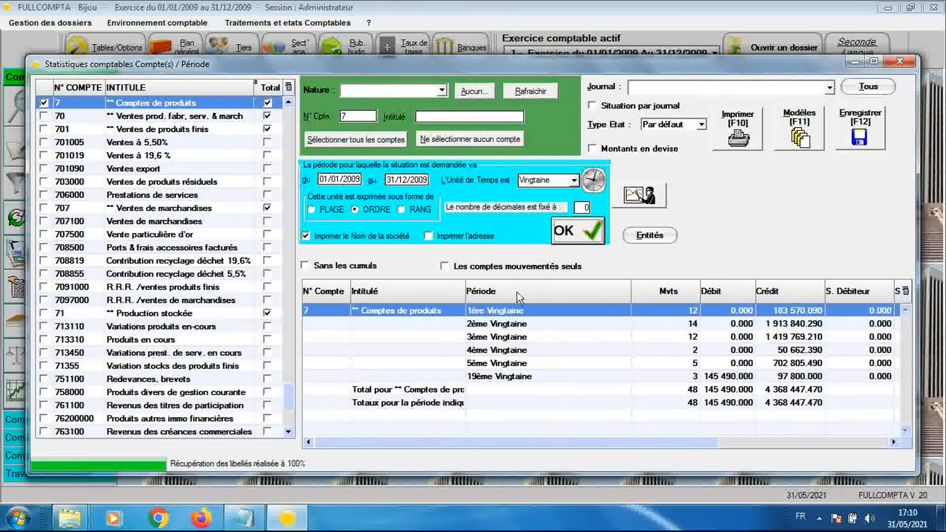
Step: Switch the time unit to Mois and regenerate the statistics for Comptes de produits
{"action": "left_click", "coordinate": [531, 178]}
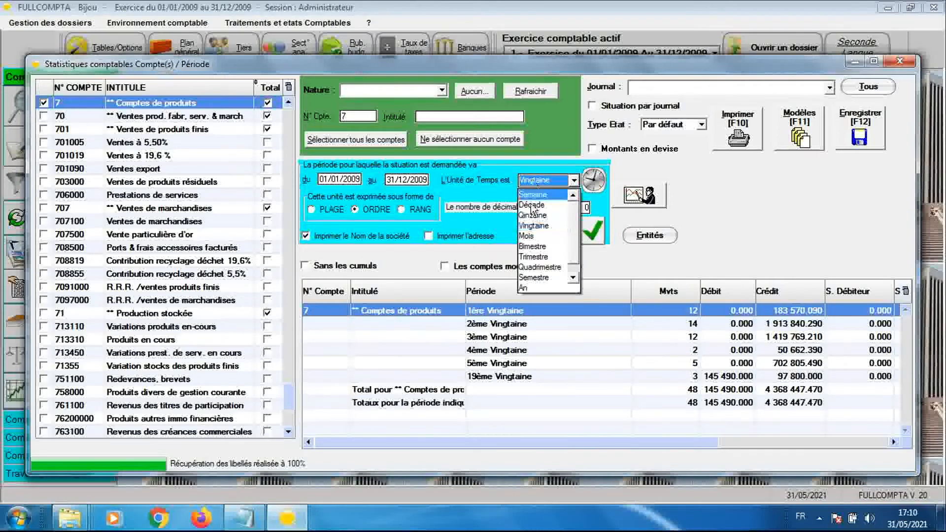
{"action": "left_click", "coordinate": [533, 235]}
{"action": "left_click", "coordinate": [569, 235]}
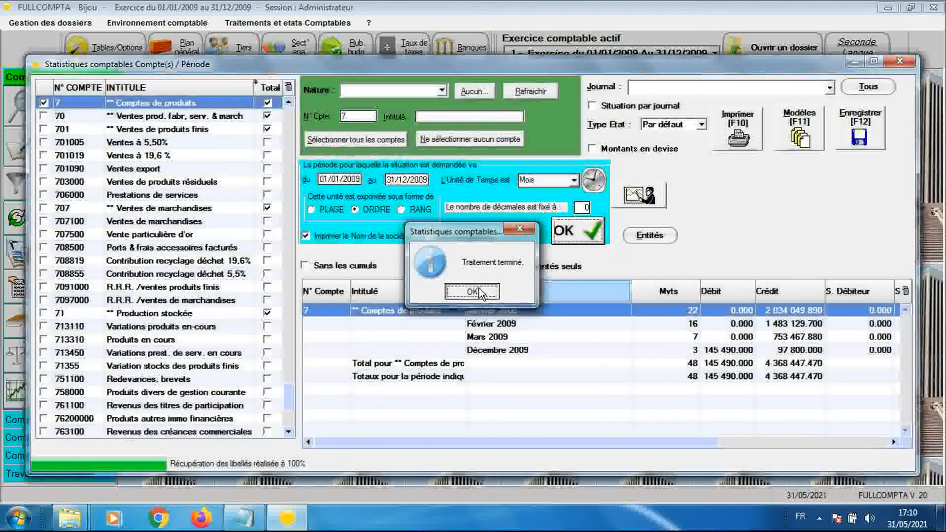
{"action": "left_click", "coordinate": [478, 290]}
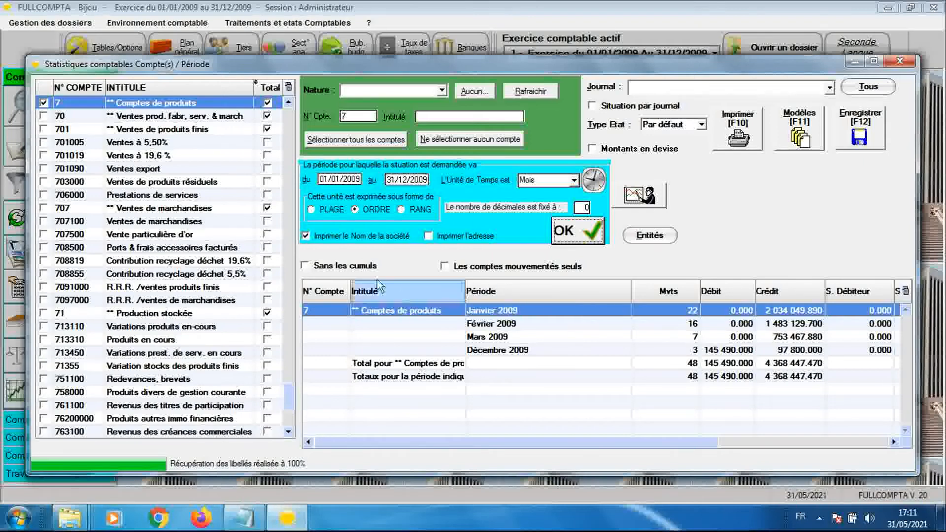
Step: Regenerate the monthly statistics with Sans les cumuls enabled, and narrow the Période column so more amount columns fit
{"action": "left_click", "coordinate": [306, 265]}
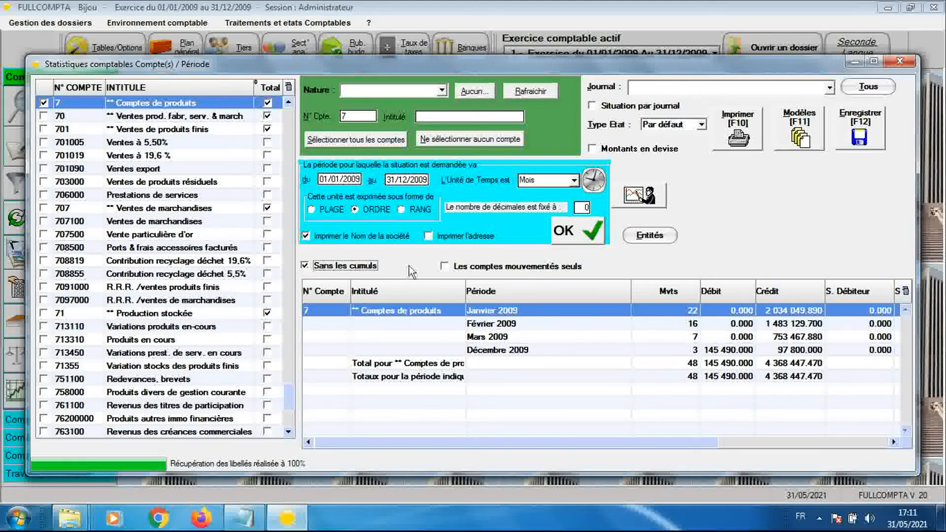
{"action": "left_click", "coordinate": [569, 231]}
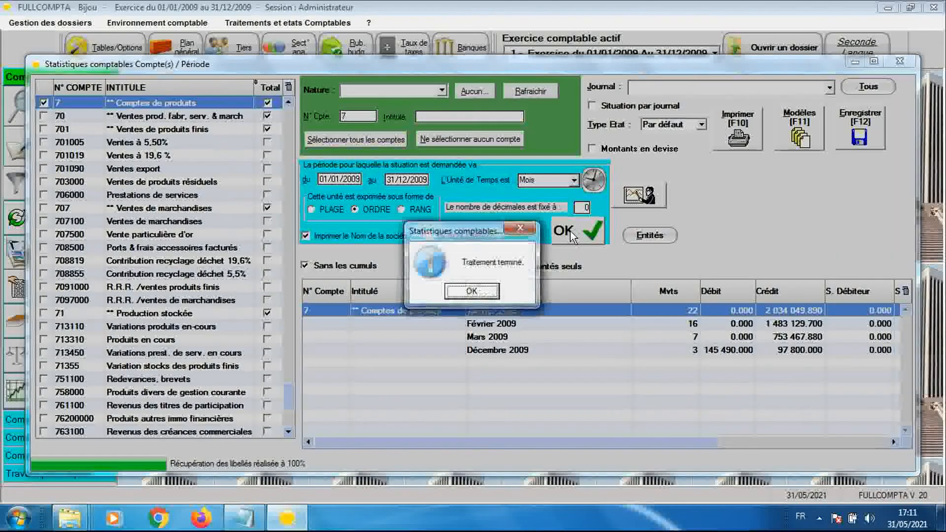
{"action": "left_click", "coordinate": [469, 291]}
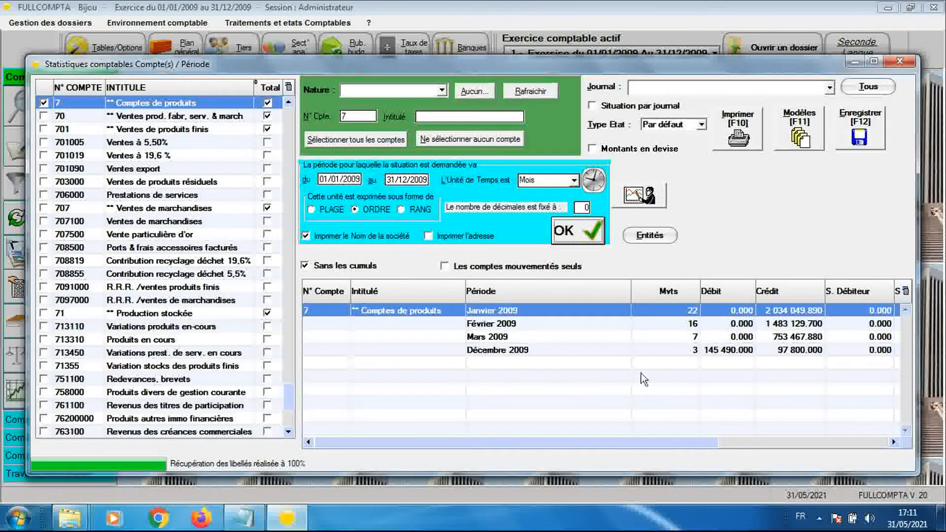
{"action": "left_click_drag", "start_coordinate": [631, 326], "coordinate": [543, 341]}
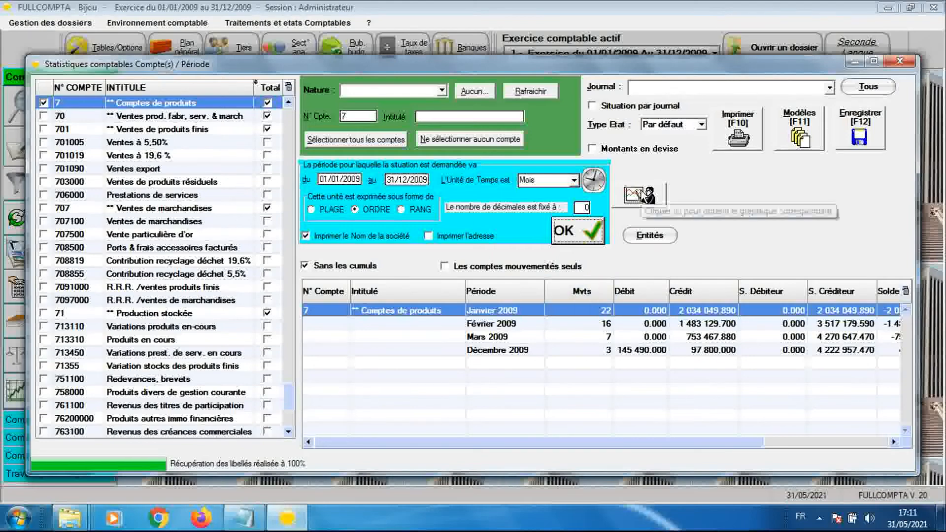
Step: Generate a Histogramme chart of the Crédit series by Période, and check each month's bar
{"action": "left_click", "coordinate": [644, 195]}
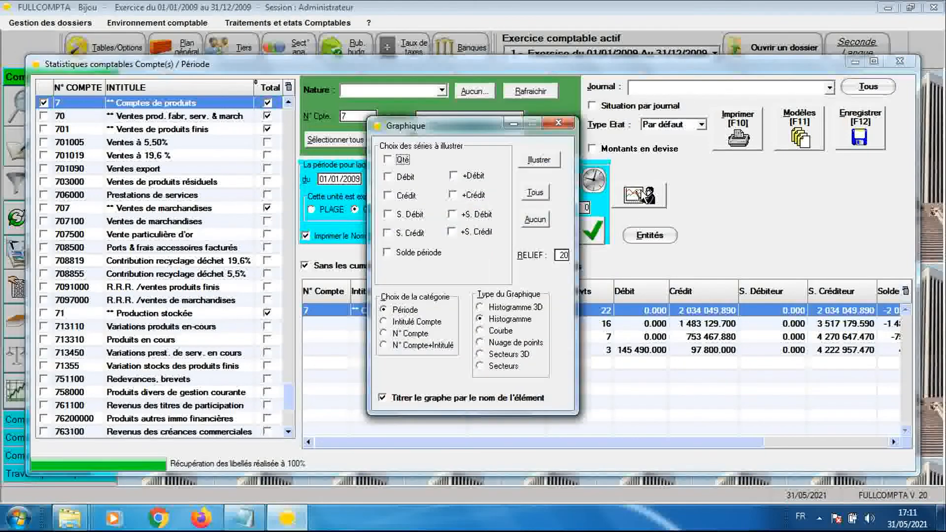
{"action": "left_click", "coordinate": [387, 196]}
{"action": "left_click", "coordinate": [534, 165]}
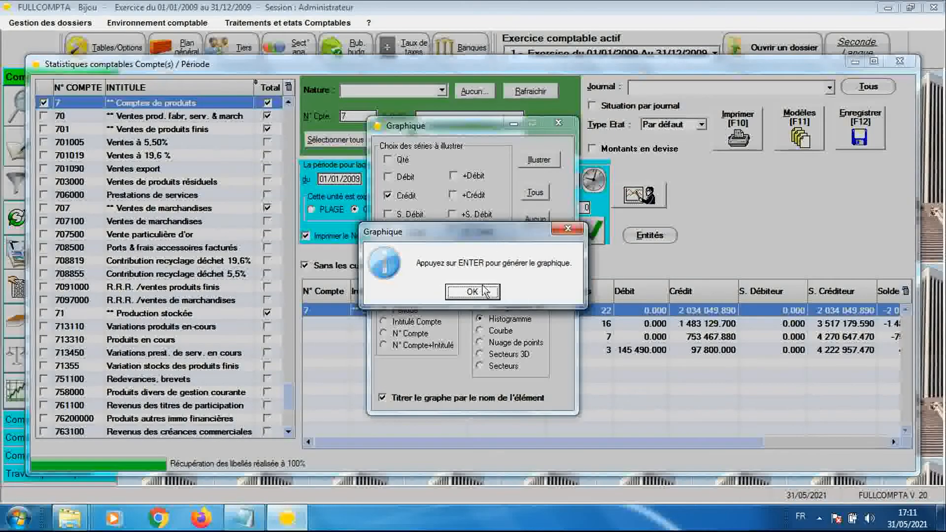
{"action": "left_click", "coordinate": [473, 293]}
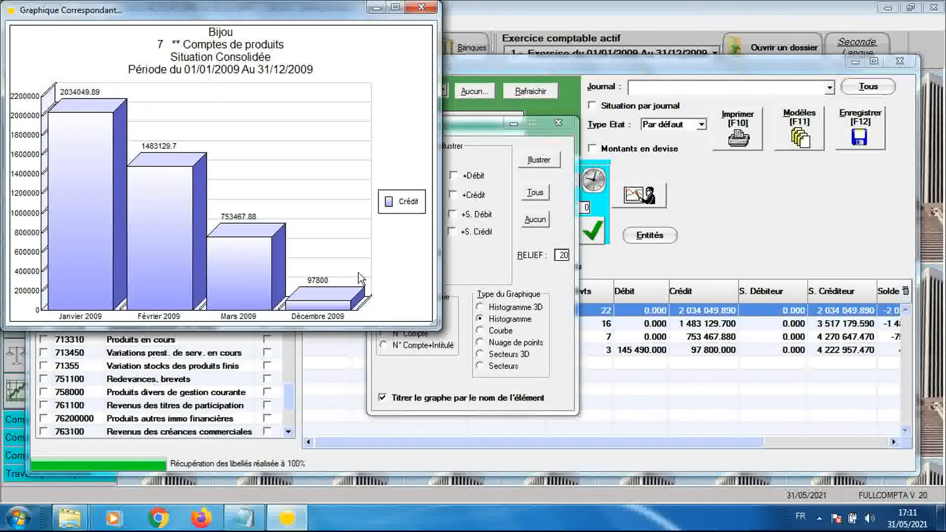
{"action": "mouse_move", "coordinate": [158, 296]}
{"action": "mouse_move", "coordinate": [93, 324]}
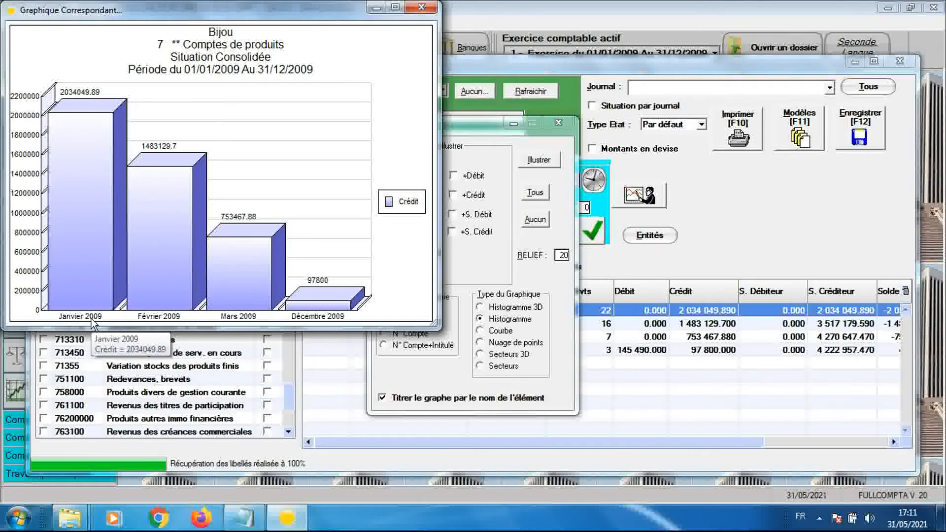
{"action": "mouse_move", "coordinate": [148, 315]}
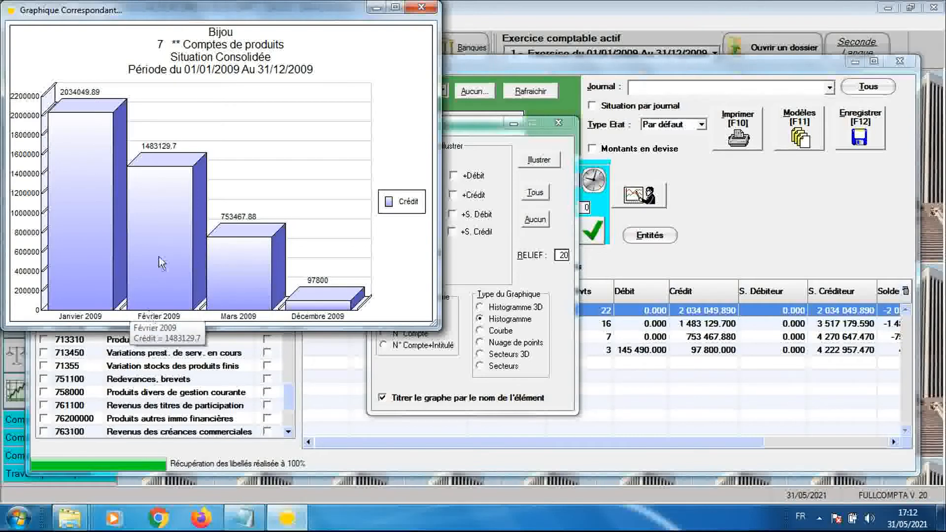
{"action": "mouse_move", "coordinate": [237, 273]}
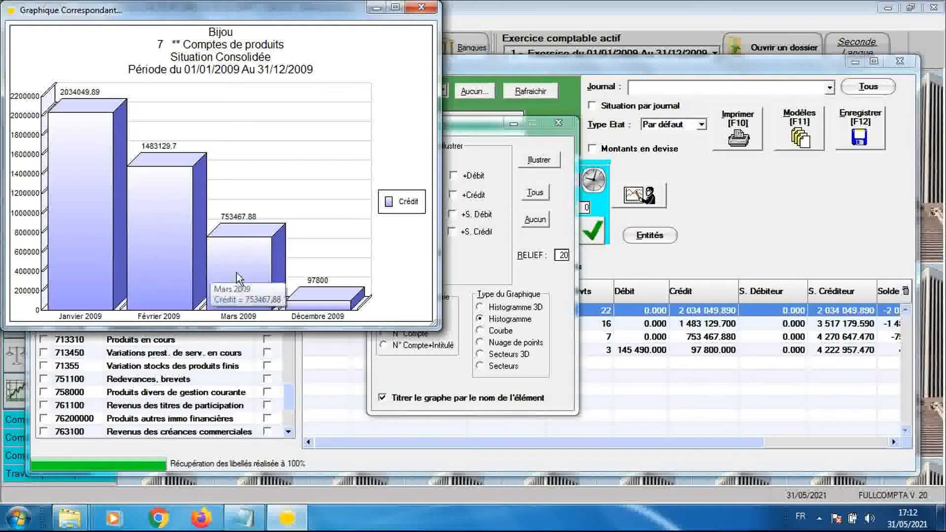
{"action": "mouse_move", "coordinate": [309, 297]}
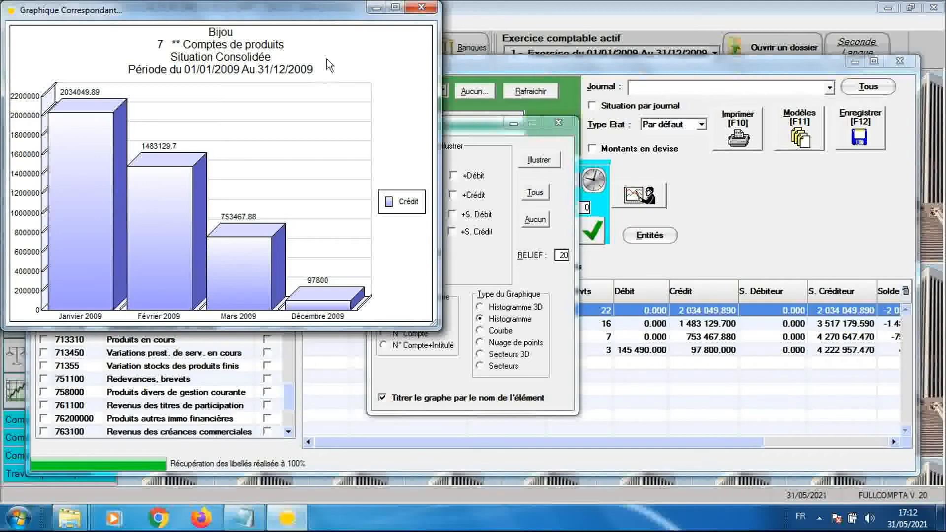
Step: Change the Crédit chart's type to Histogramme empilé and look over its bars
{"action": "right_click", "coordinate": [312, 53]}
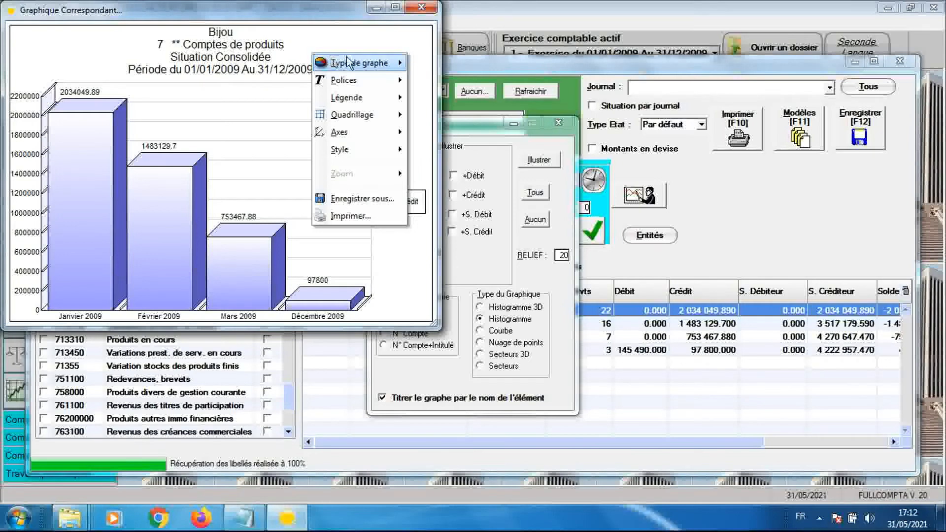
{"action": "mouse_move", "coordinate": [348, 61]}
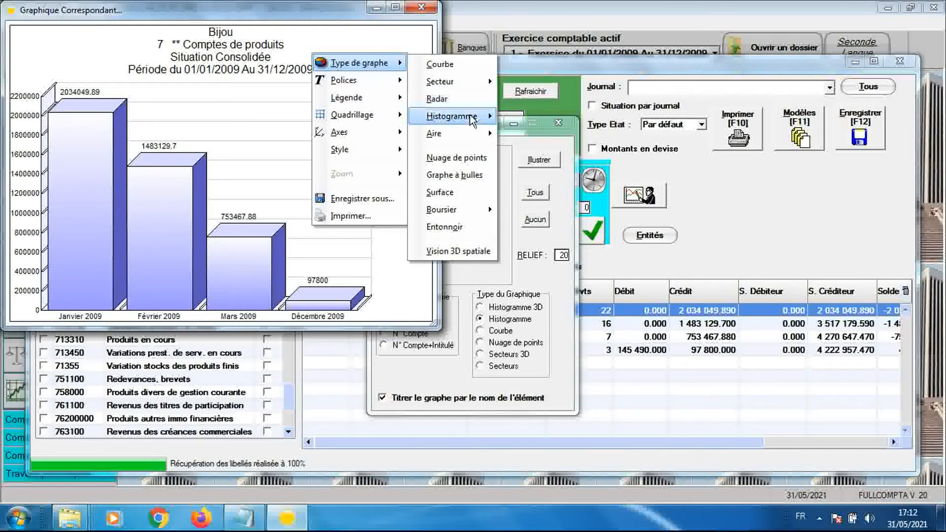
{"action": "mouse_move", "coordinate": [474, 126]}
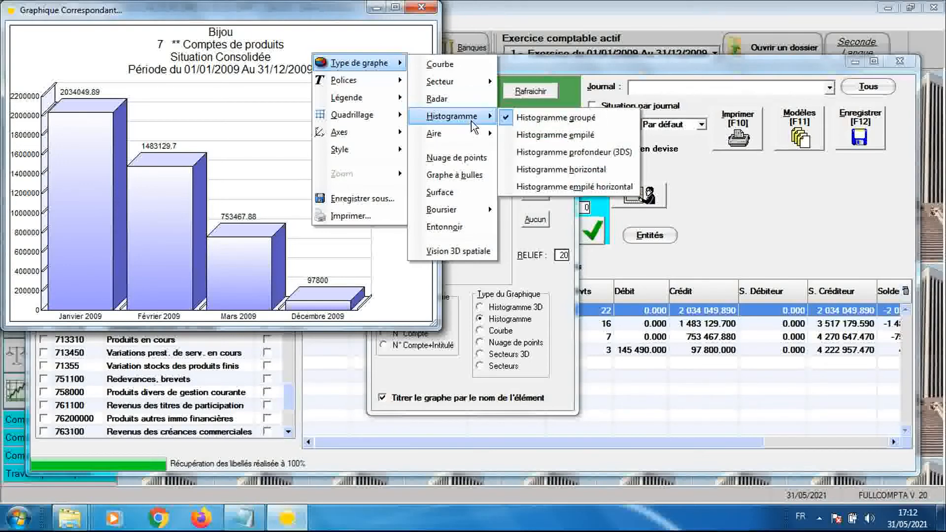
{"action": "left_click", "coordinate": [517, 135]}
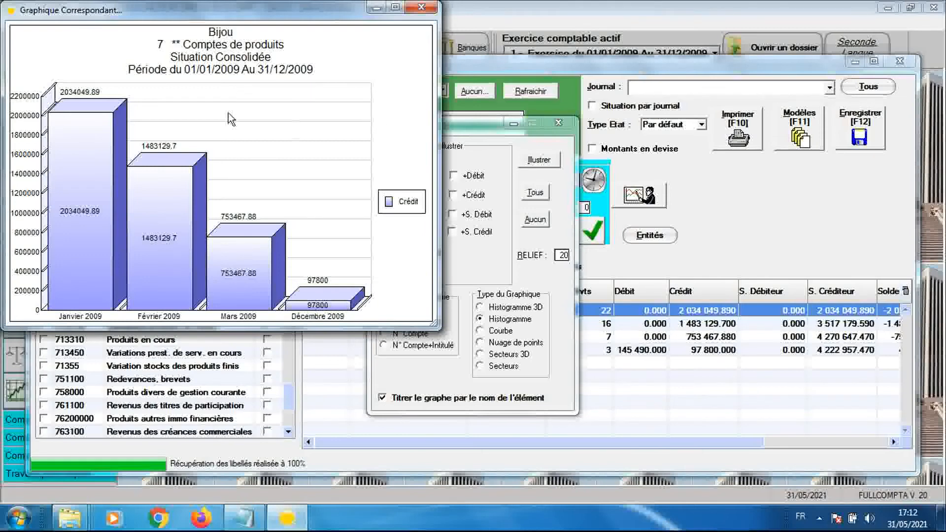
{"action": "mouse_move", "coordinate": [198, 242]}
Step: Change the Crédit chart's type to Histogramme profondeur (3DS)
{"action": "right_click", "coordinate": [389, 75]}
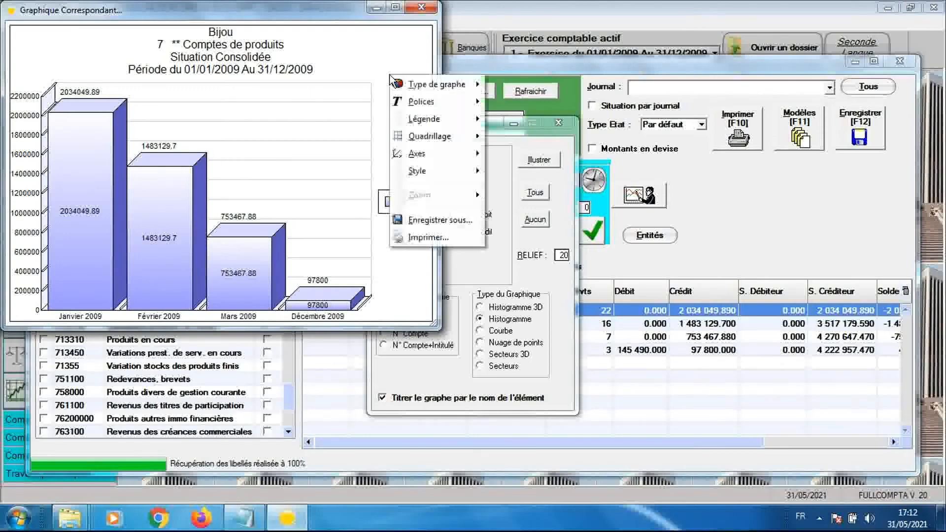
{"action": "mouse_move", "coordinate": [417, 84]}
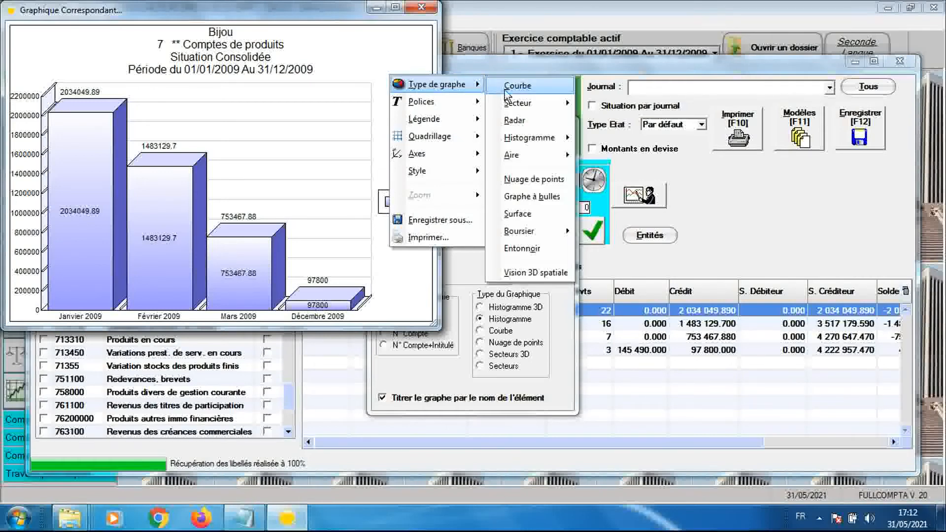
{"action": "mouse_move", "coordinate": [557, 141]}
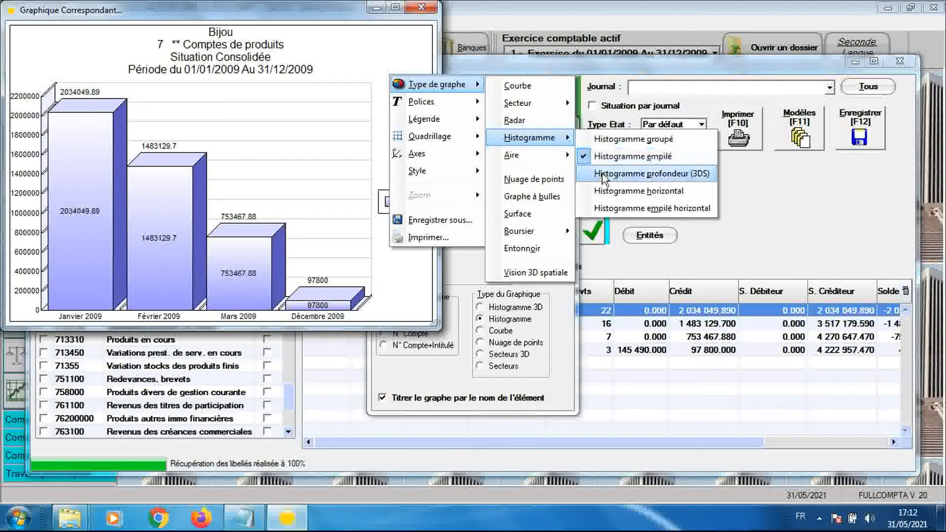
{"action": "left_click", "coordinate": [608, 175]}
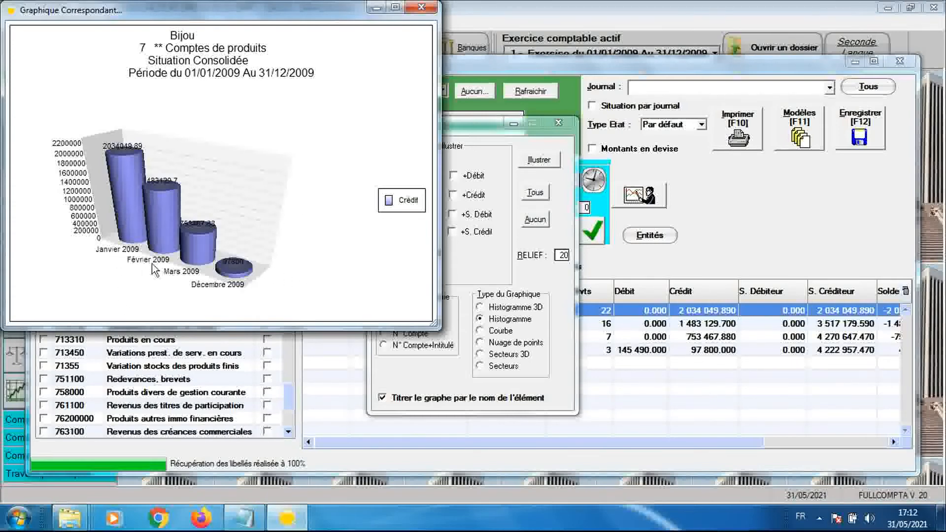
Step: Turn the Crédit chart into a Secteur pie chart showing each month's share
{"action": "right_click", "coordinate": [313, 105]}
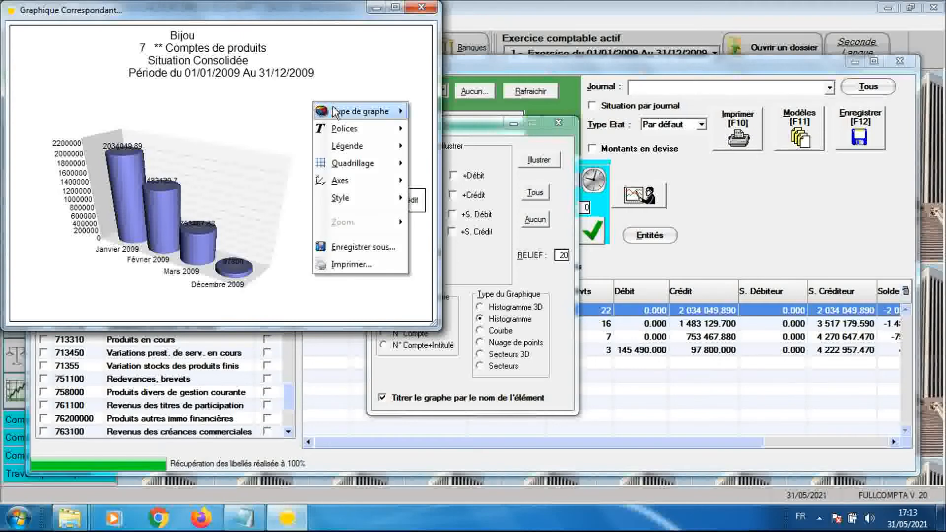
{"action": "mouse_move", "coordinate": [340, 112]}
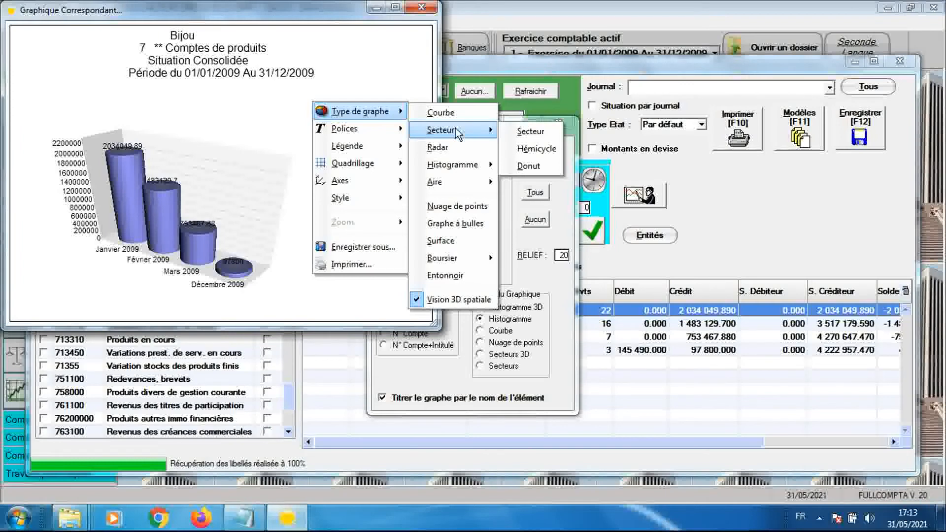
{"action": "left_click", "coordinate": [528, 130]}
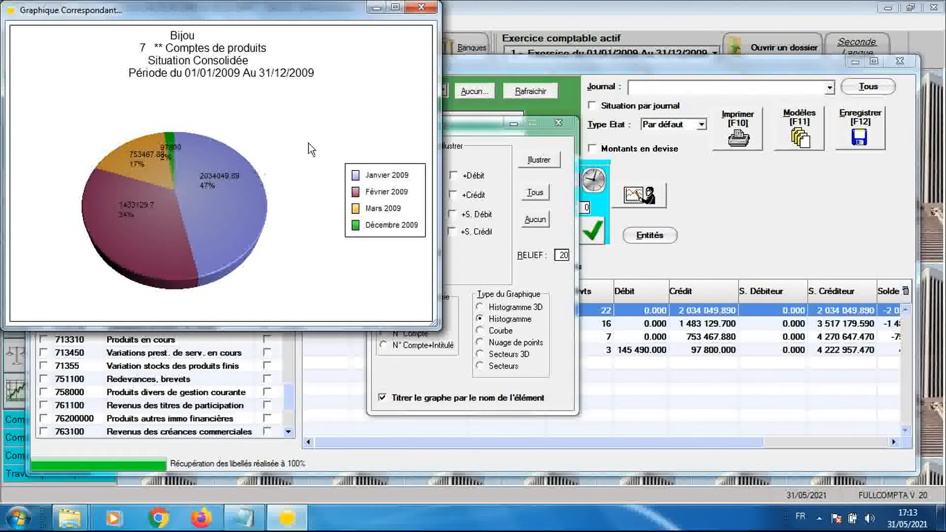
Step: Change the Crédit chart's type from Secteur pie to Donut
{"action": "right_click", "coordinate": [351, 69]}
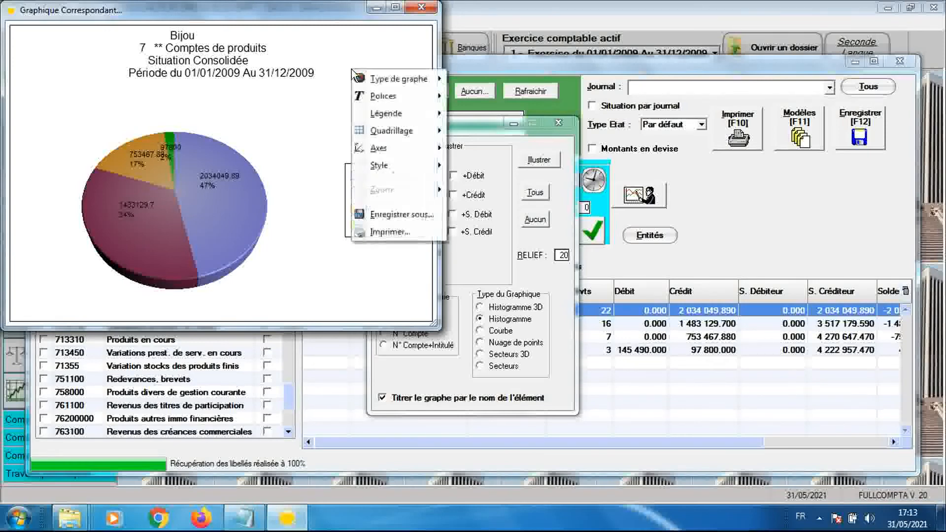
{"action": "mouse_move", "coordinate": [402, 79]}
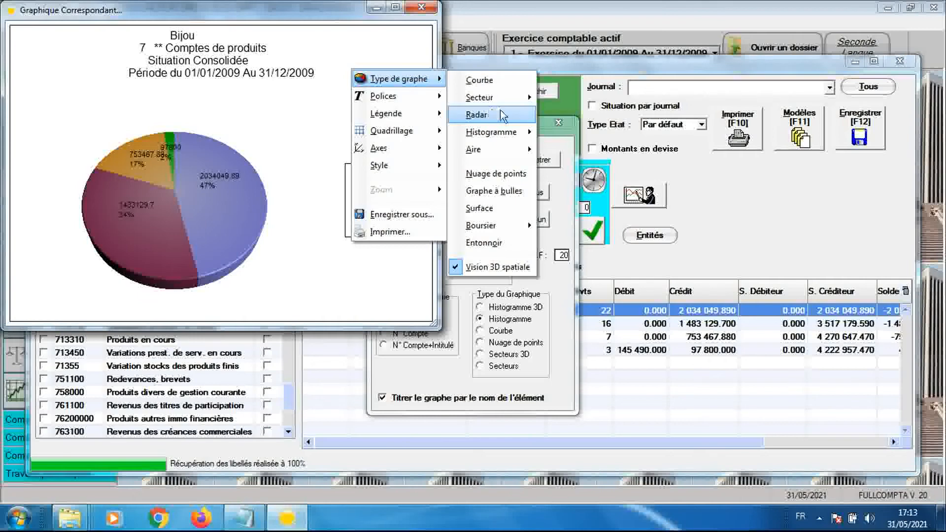
{"action": "mouse_move", "coordinate": [524, 107]}
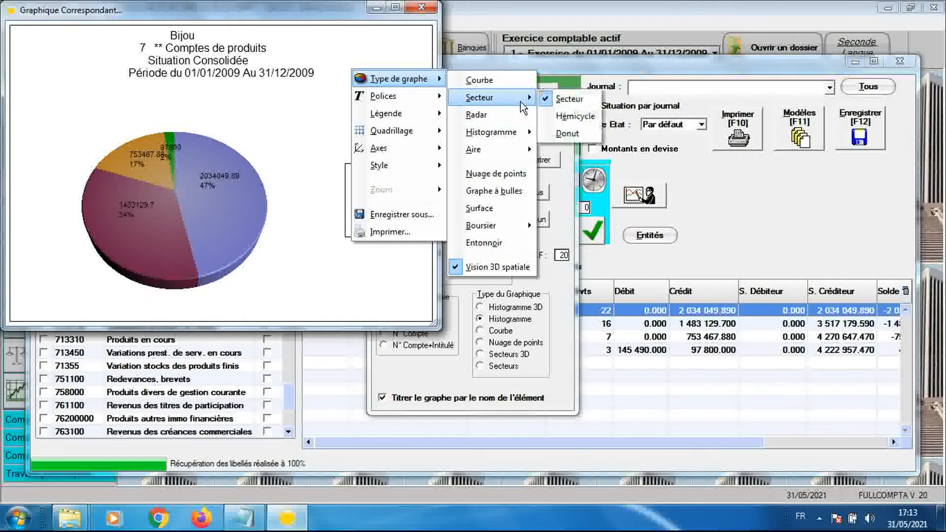
{"action": "left_click", "coordinate": [562, 133]}
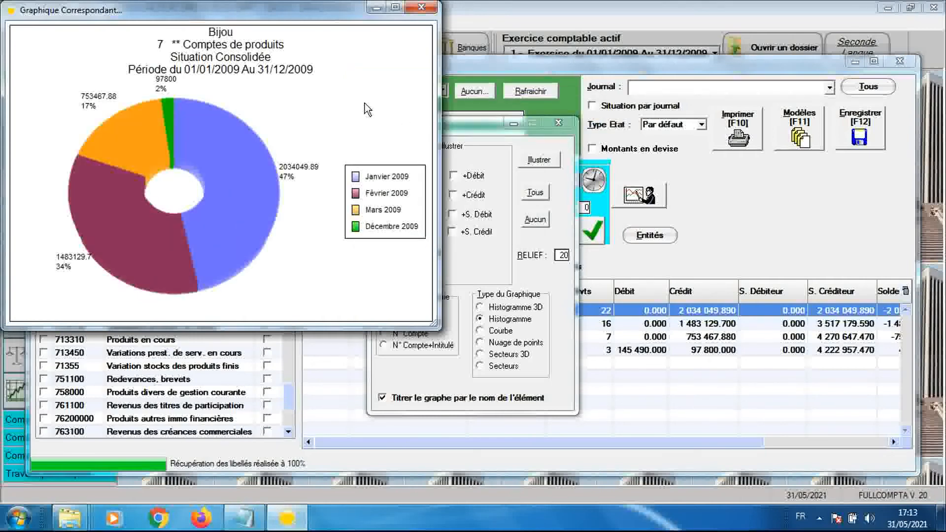
{"action": "right_click", "coordinate": [297, 102]}
{"action": "mouse_move", "coordinate": [329, 111]}
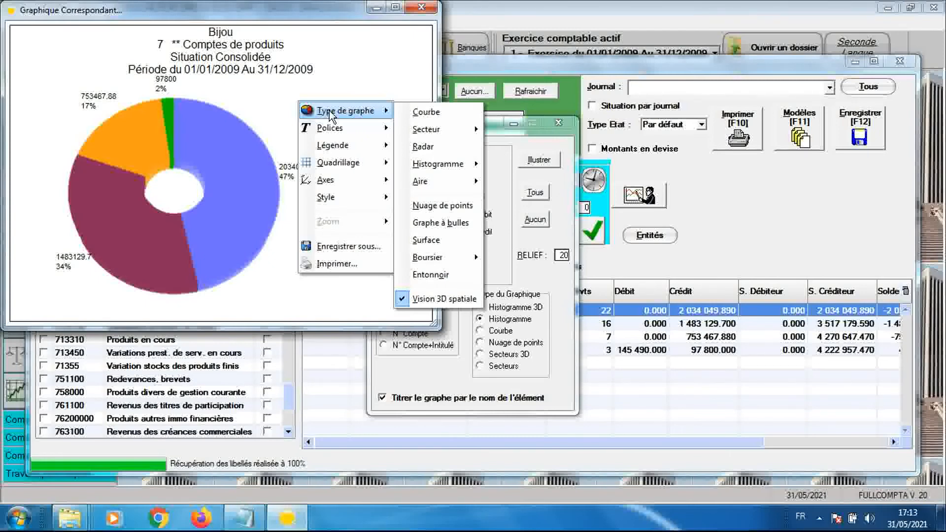
{"action": "left_click", "coordinate": [367, 74]}
{"action": "right_click", "coordinate": [364, 68]}
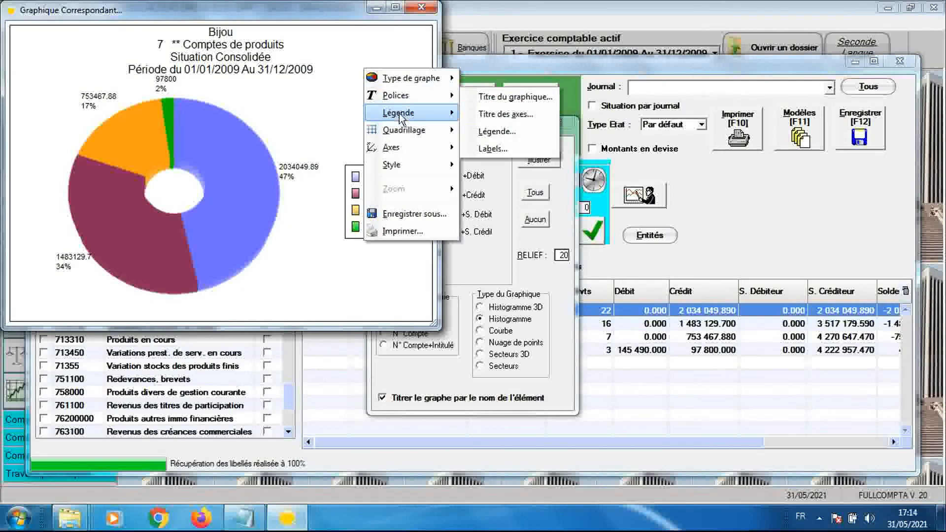
{"action": "mouse_move", "coordinate": [403, 131]}
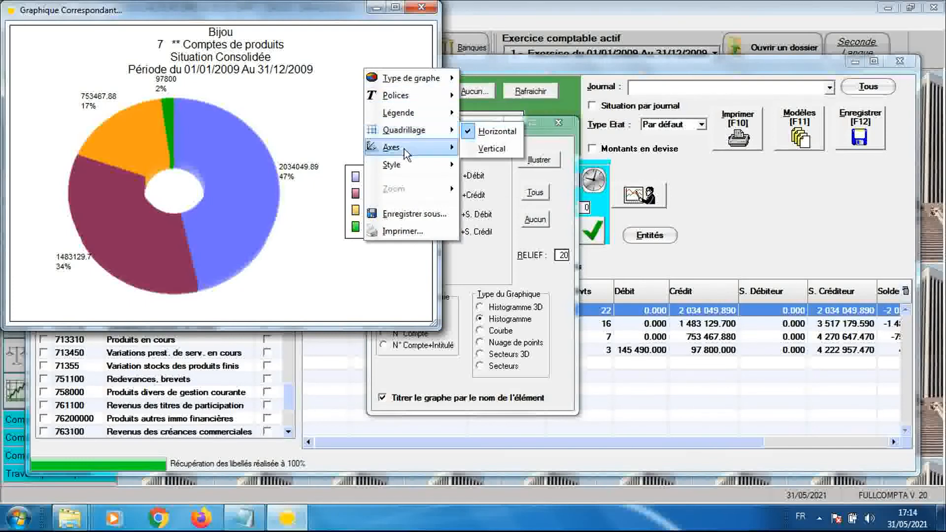
{"action": "mouse_move", "coordinate": [405, 163]}
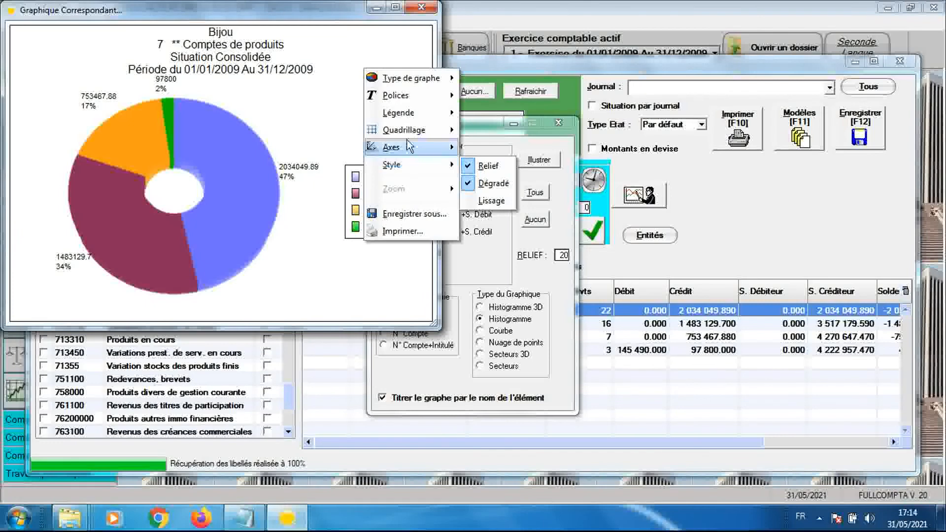
{"action": "left_click", "coordinate": [348, 70]}
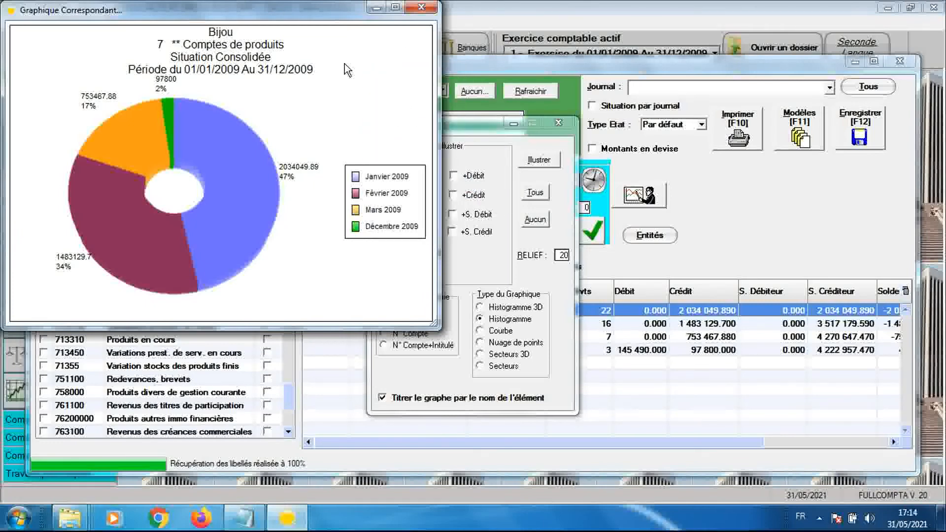
Step: Close the chart windows and generate the monthly statistics with account 6 Comptes de charges added to the selected accounts
{"action": "left_click", "coordinate": [421, 9]}
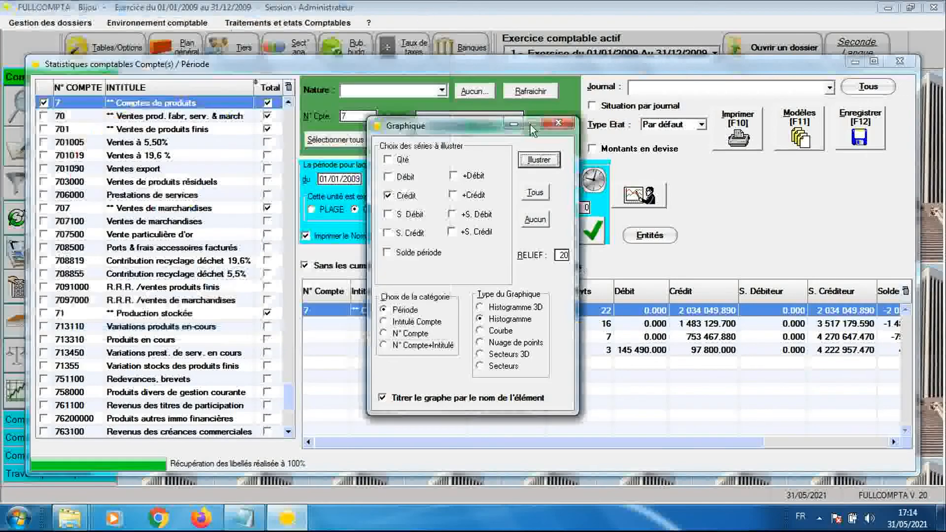
{"action": "left_click", "coordinate": [558, 123]}
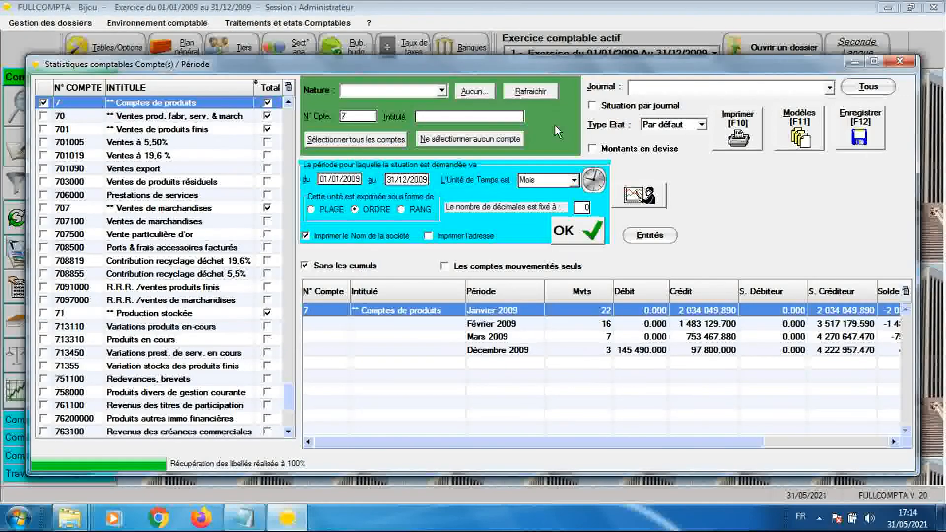
{"action": "left_click", "coordinate": [367, 115]}
{"action": "type", "text": "6"}
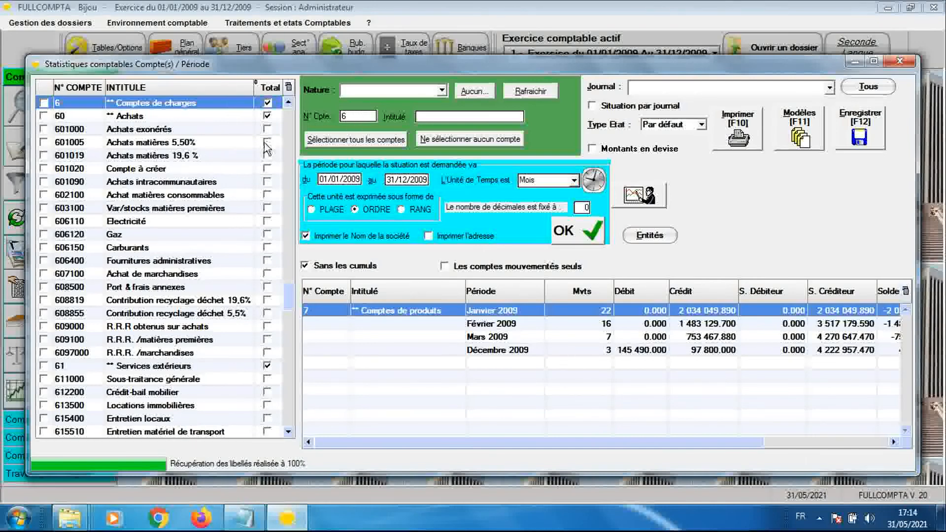
{"action": "left_click", "coordinate": [44, 103]}
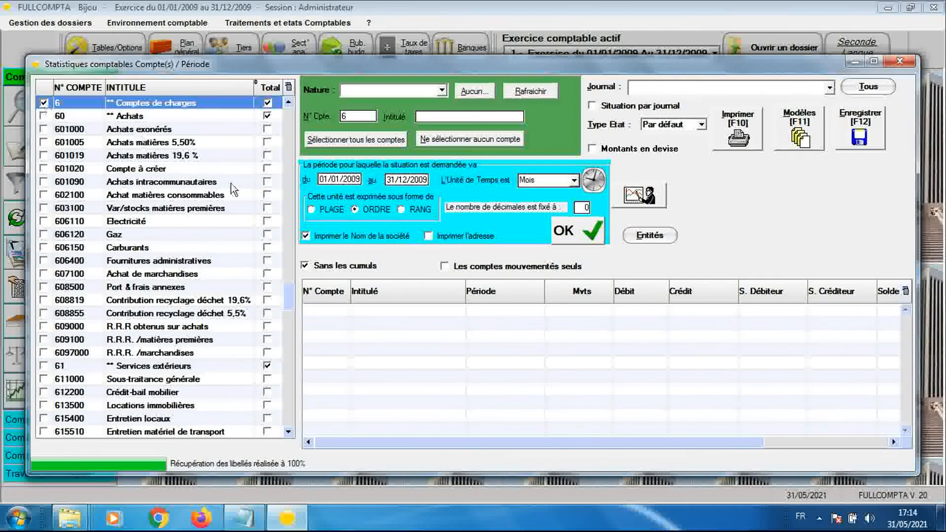
{"action": "left_click", "coordinate": [561, 231]}
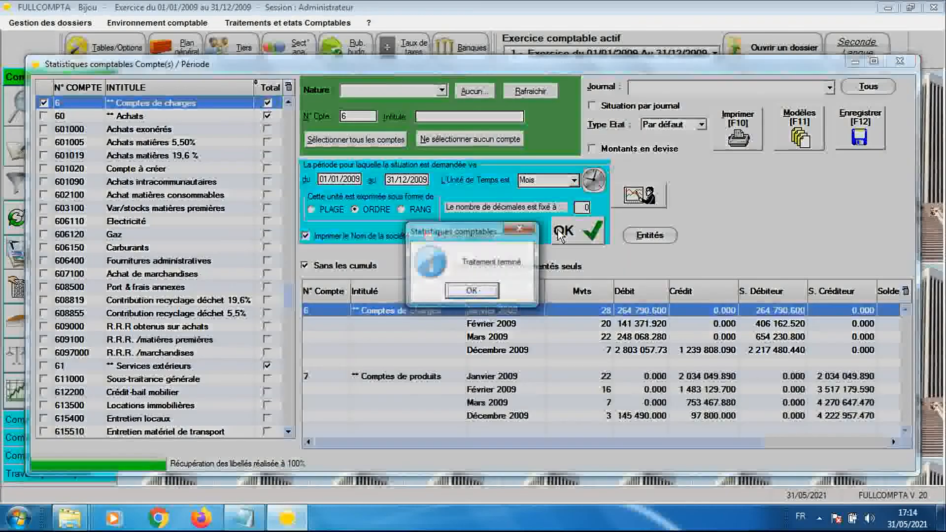
{"action": "left_click", "coordinate": [492, 295]}
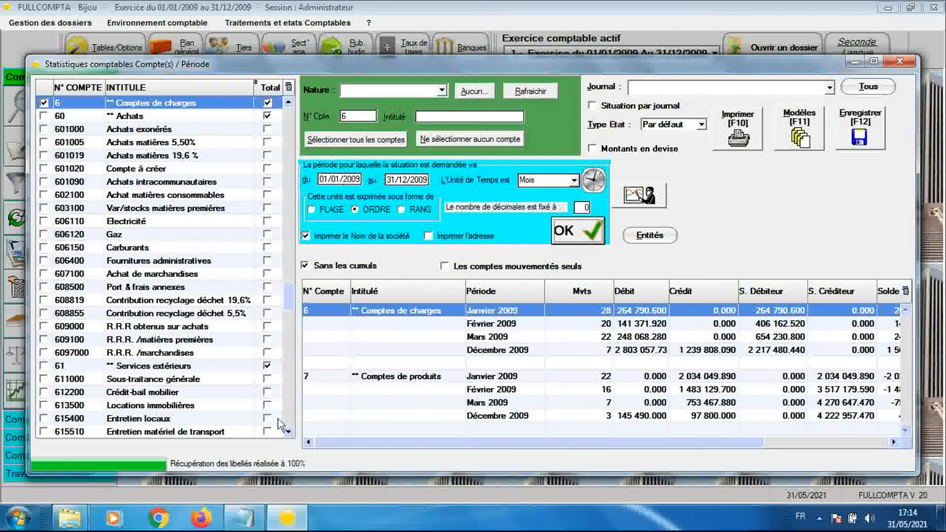
Step: Deselect account 7 Comptes de produits and regenerate the statistics for account 6 Comptes de charges only
{"action": "left_click", "coordinate": [289, 432]}
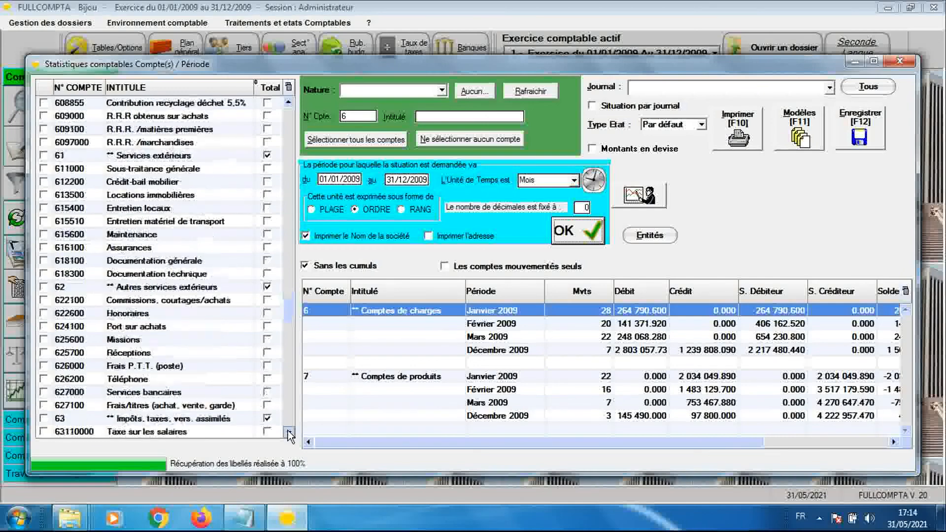
{"action": "left_click", "coordinate": [288, 432]}
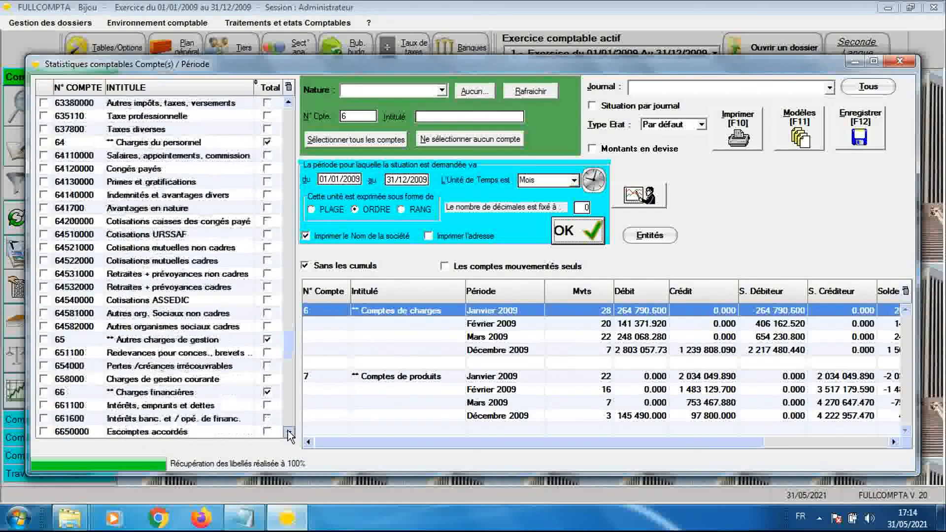
{"action": "left_click", "coordinate": [289, 432]}
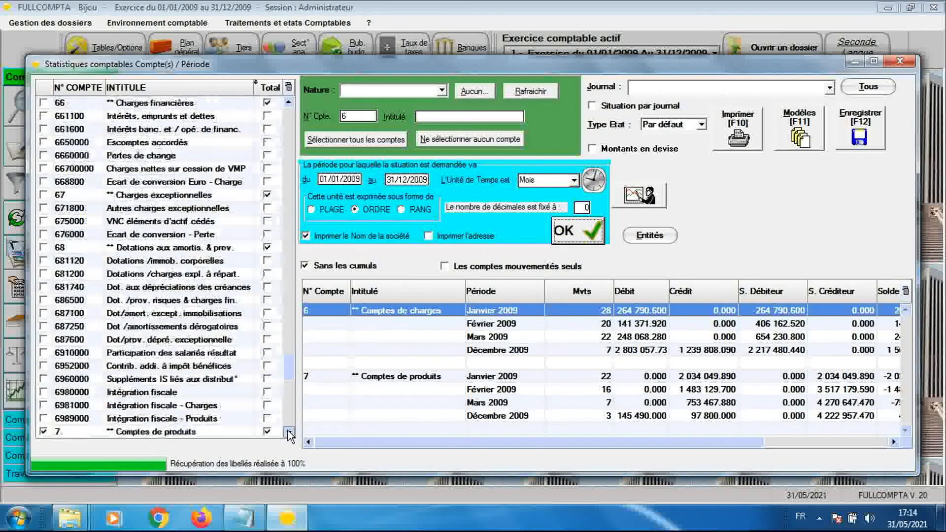
{"action": "left_click", "coordinate": [288, 432]}
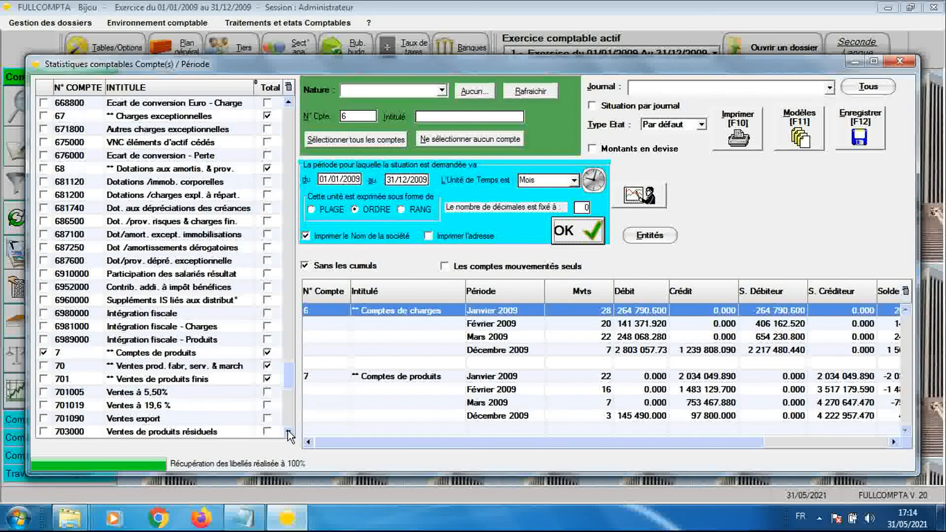
{"action": "left_click", "coordinate": [44, 352]}
{"action": "left_click", "coordinate": [574, 231]}
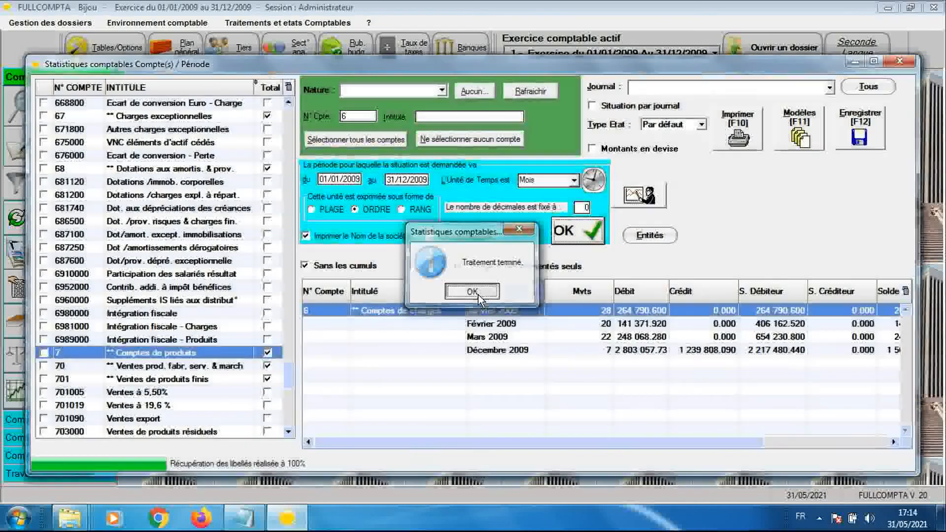
{"action": "left_click", "coordinate": [477, 292]}
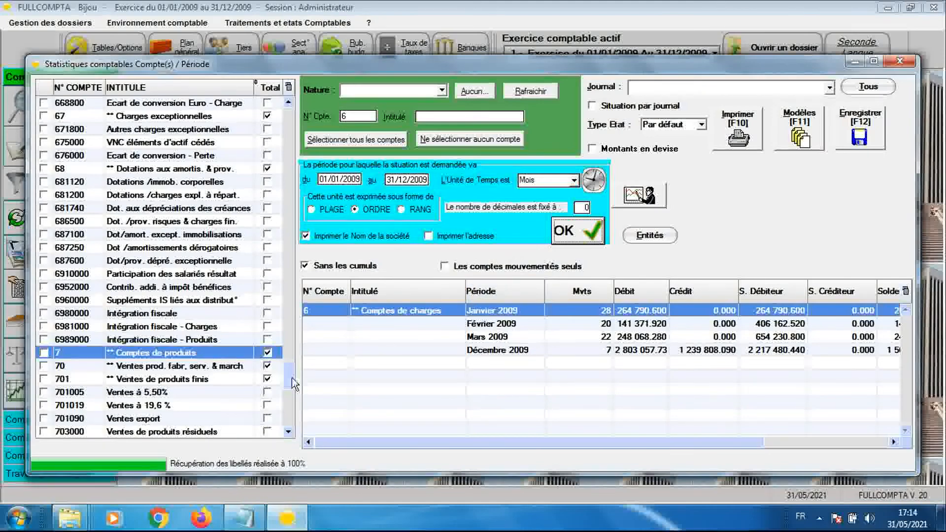
{"action": "left_click_drag", "start_coordinate": [293, 383], "coordinate": [284, 294]}
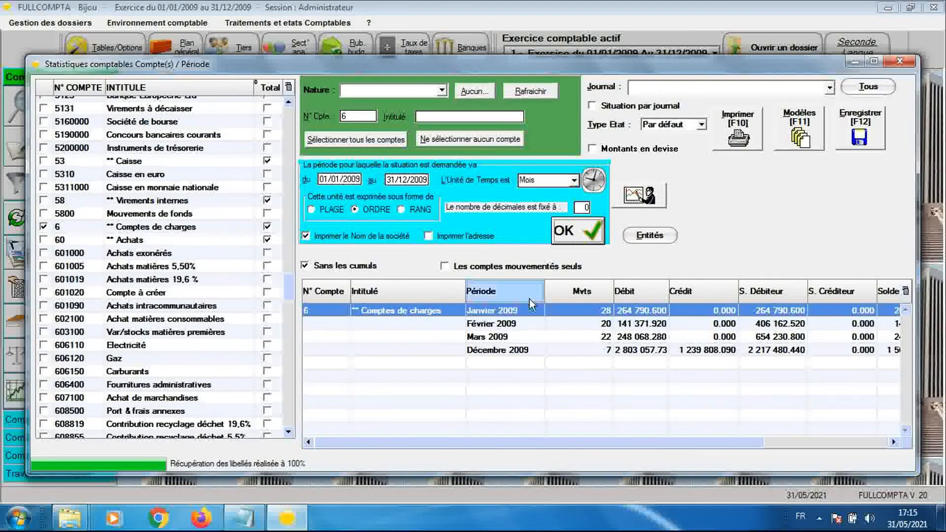
Step: Generate a Histogramme chart of the Débit series by Période for account 6, and check its monthly bars
{"action": "left_click", "coordinate": [640, 202]}
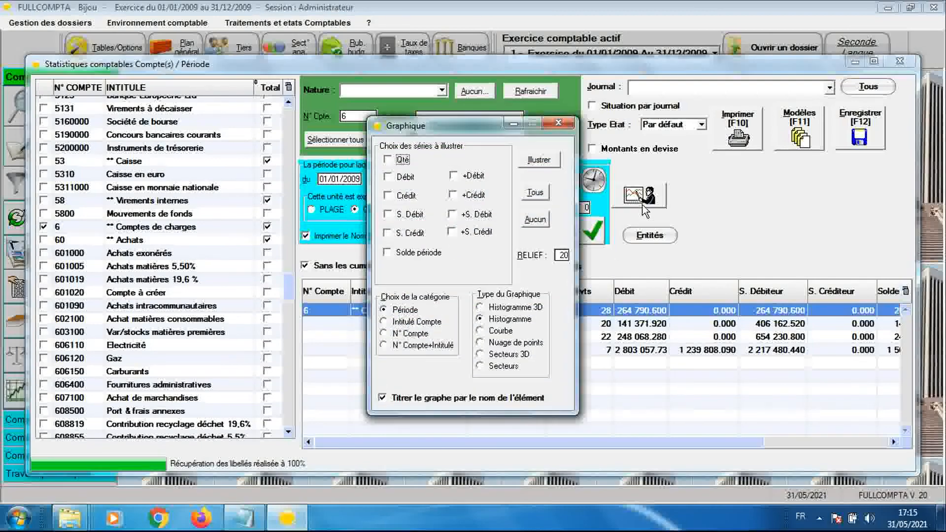
{"action": "left_click", "coordinate": [401, 177]}
{"action": "left_click", "coordinate": [531, 159]}
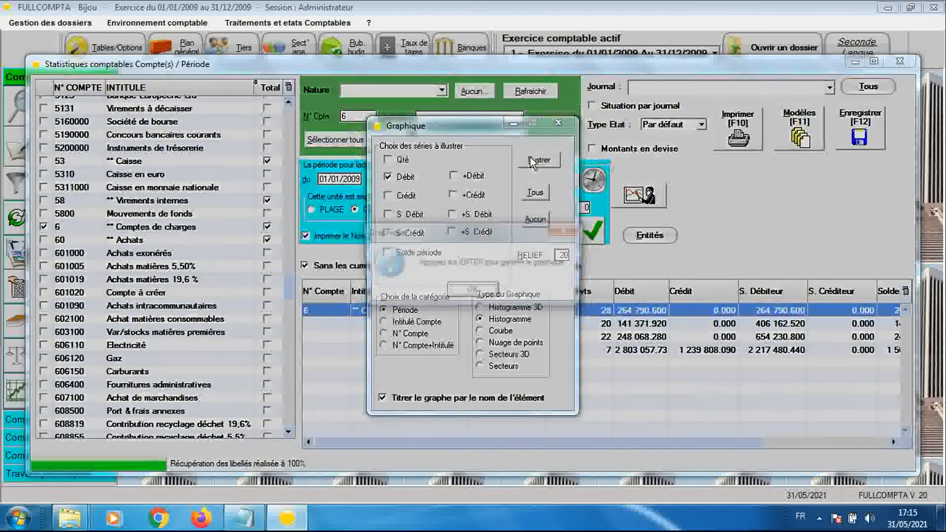
{"action": "left_click", "coordinate": [471, 288]}
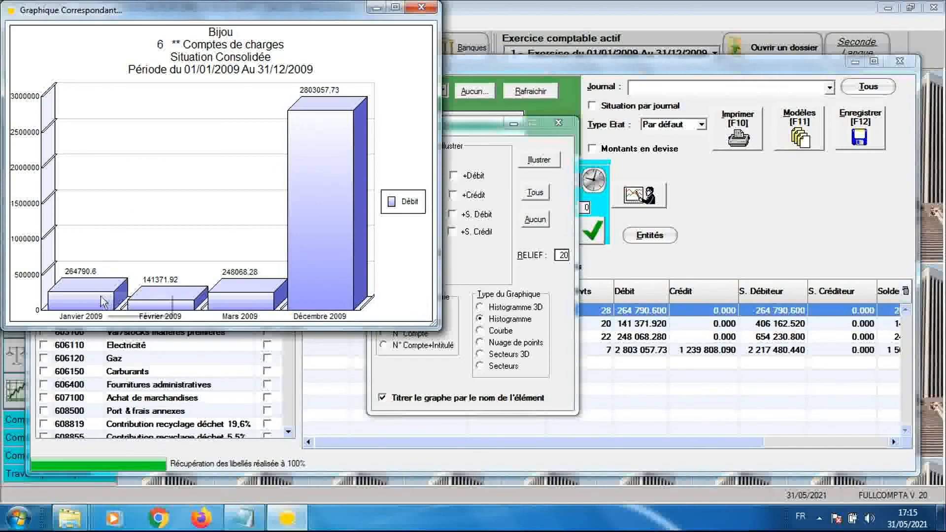
{"action": "mouse_move", "coordinate": [97, 295]}
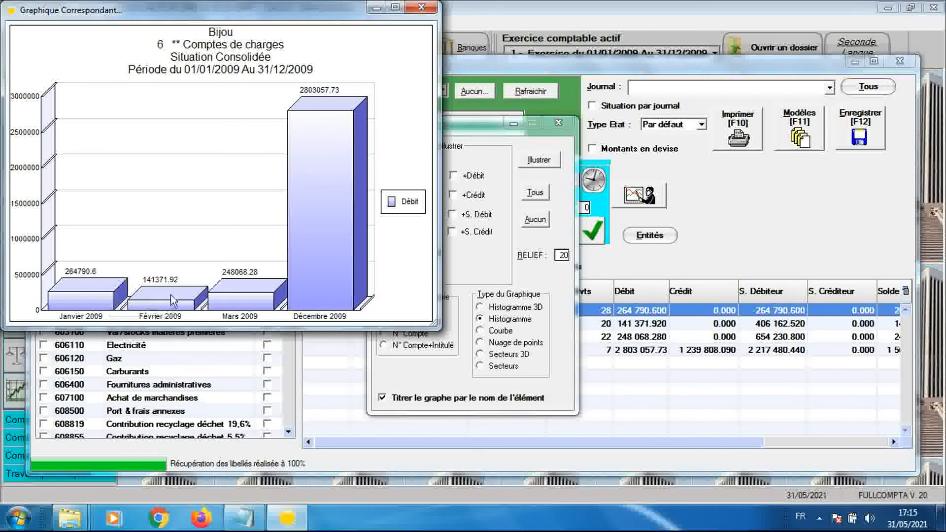
{"action": "mouse_move", "coordinate": [319, 289]}
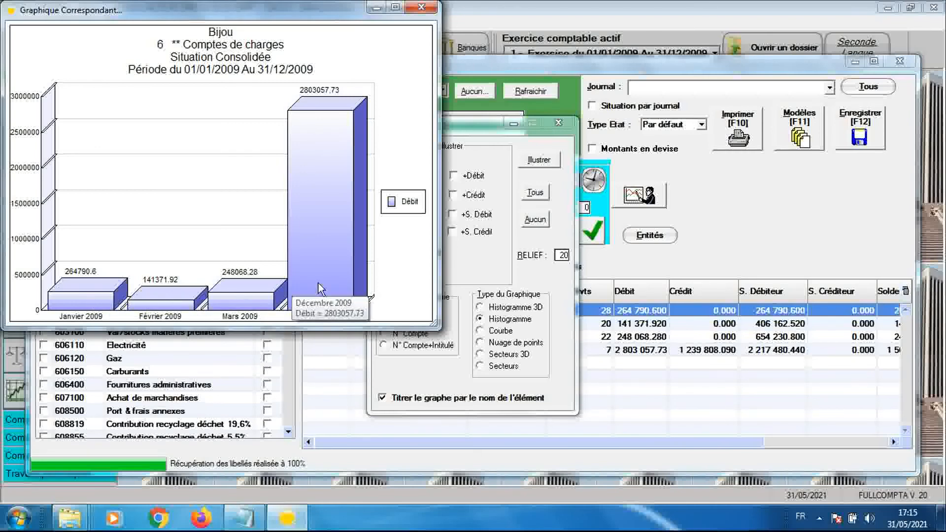
Step: Turn the Débit chart into a Secteur pie, check each month's share, and close the chart windows
{"action": "right_click", "coordinate": [388, 56]}
{"action": "mouse_move", "coordinate": [423, 69]}
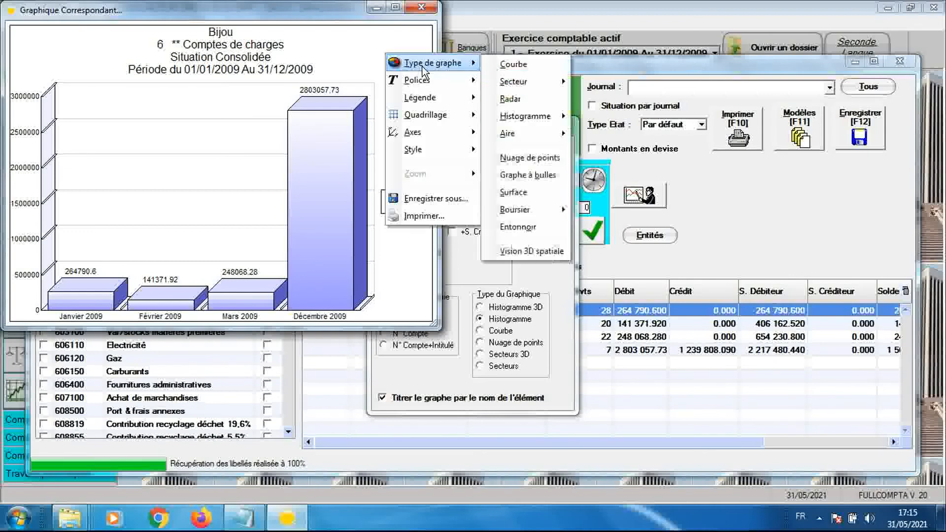
{"action": "mouse_move", "coordinate": [562, 94]}
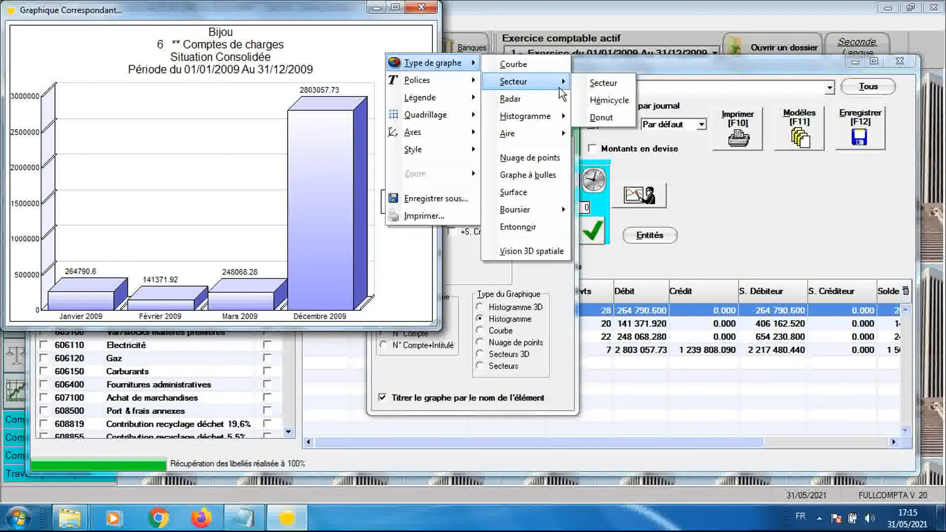
{"action": "left_click", "coordinate": [593, 90]}
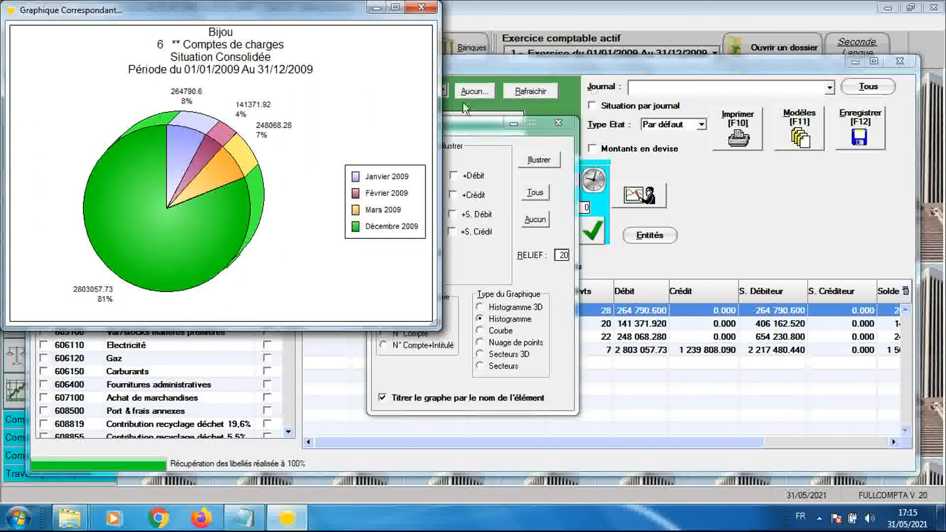
{"action": "mouse_move", "coordinate": [221, 242]}
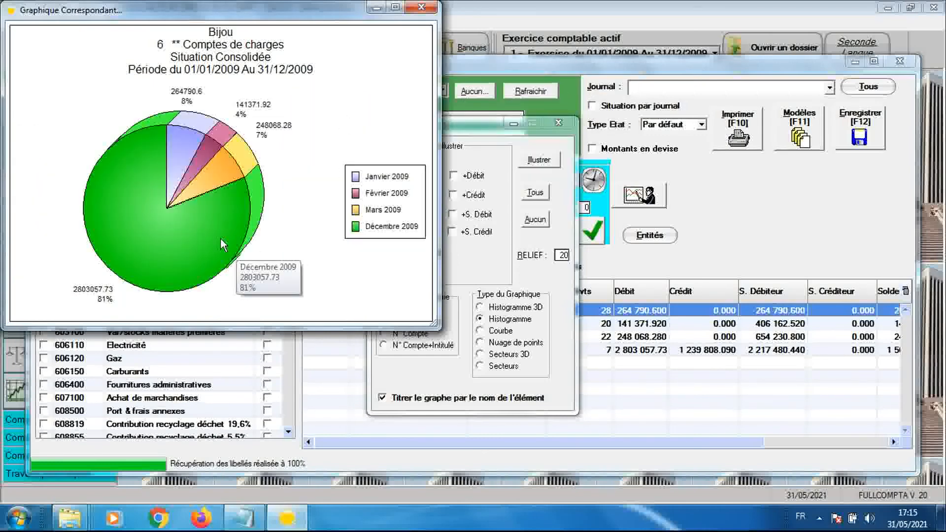
{"action": "mouse_move", "coordinate": [218, 175]}
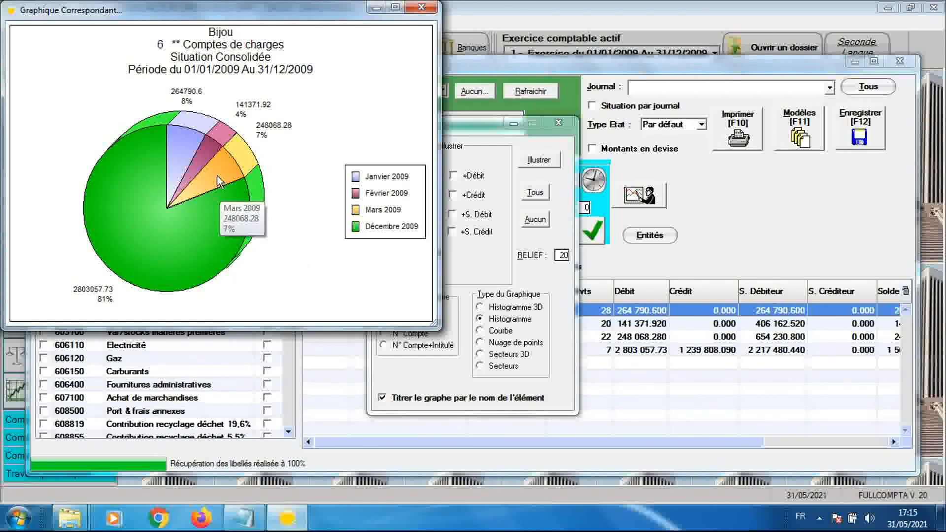
{"action": "mouse_move", "coordinate": [205, 159]}
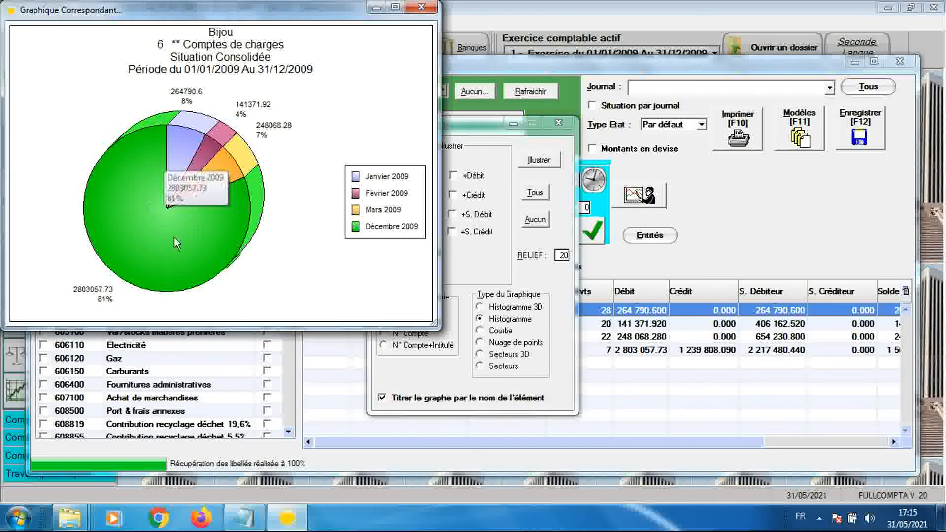
{"action": "left_click", "coordinate": [421, 7]}
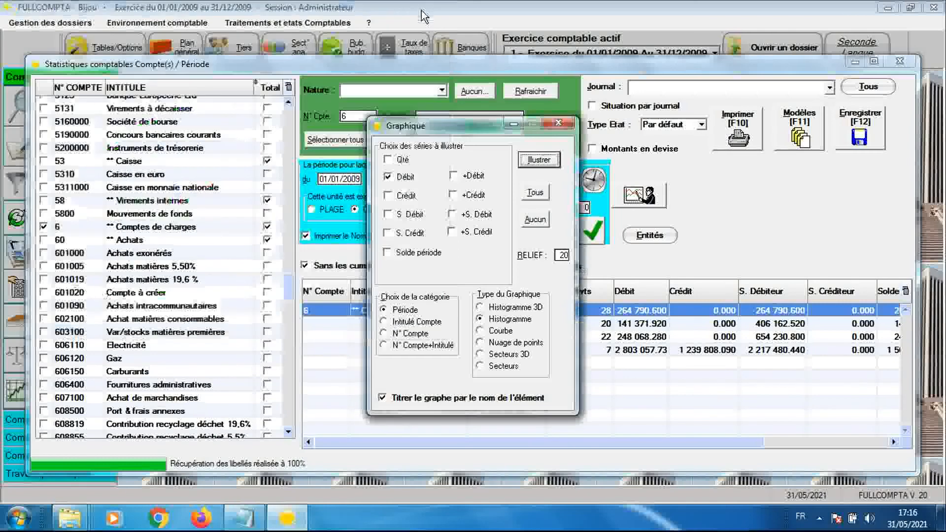
{"action": "left_click", "coordinate": [558, 123]}
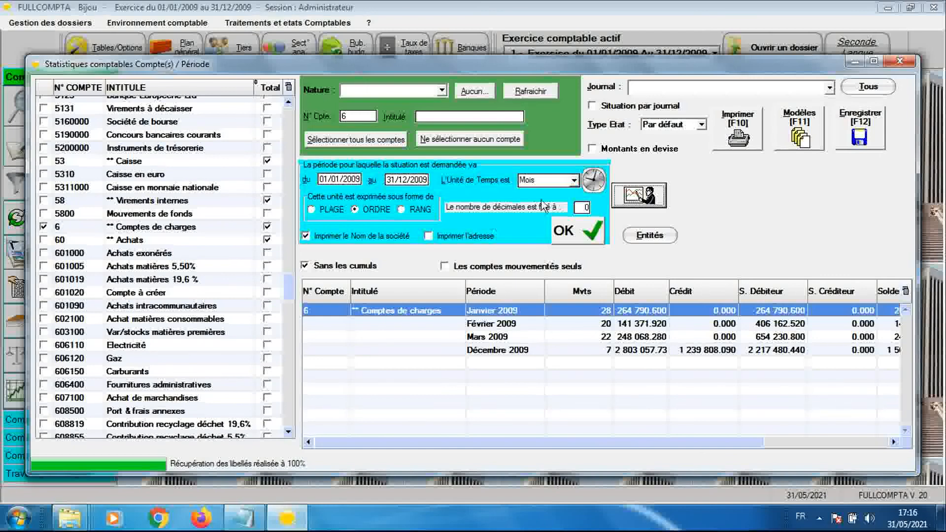
{"action": "left_click", "coordinate": [573, 180]}
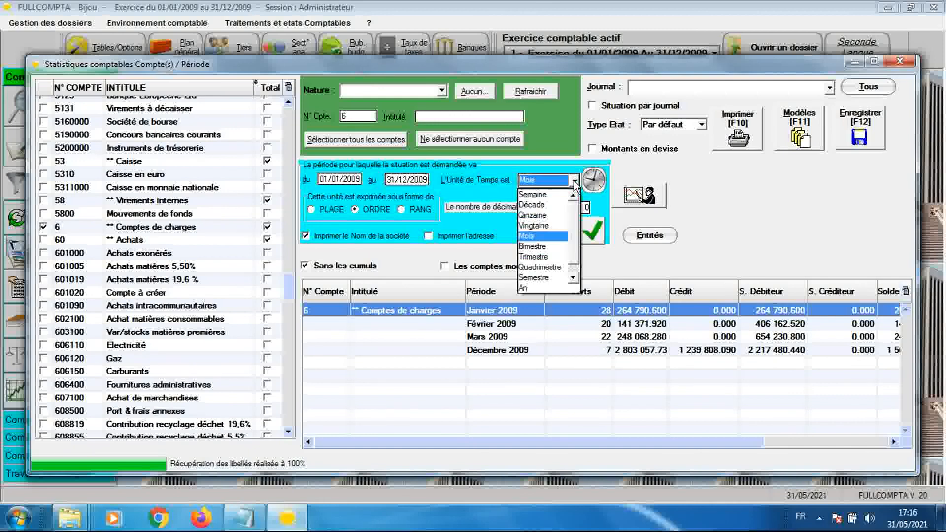
{"action": "left_click", "coordinate": [574, 180]}
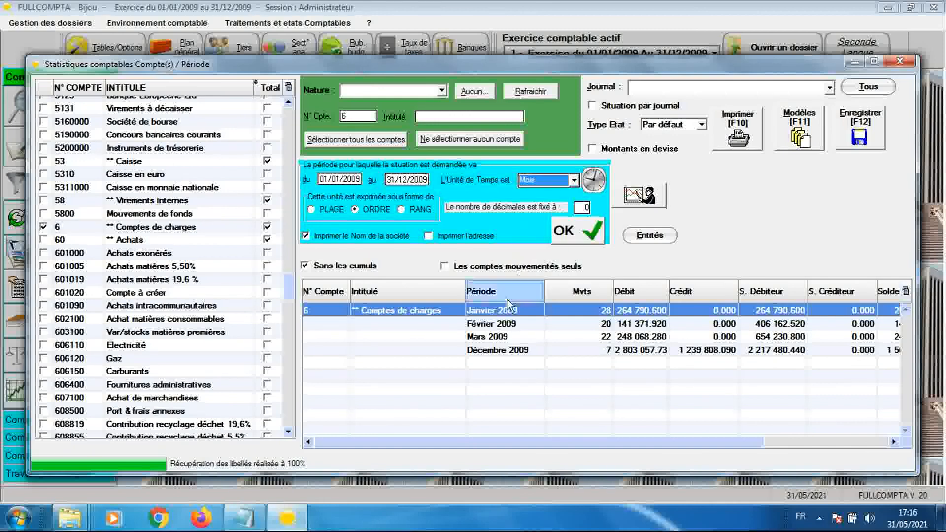